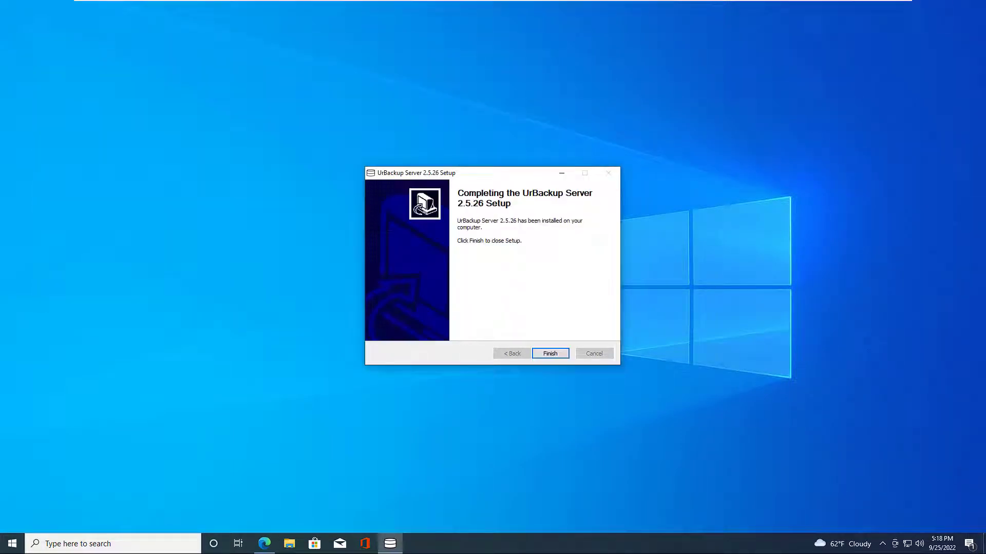
# - Close the finished UrBackup Server setup and open the UrBackup Server Interface
pyautogui.press('Return')
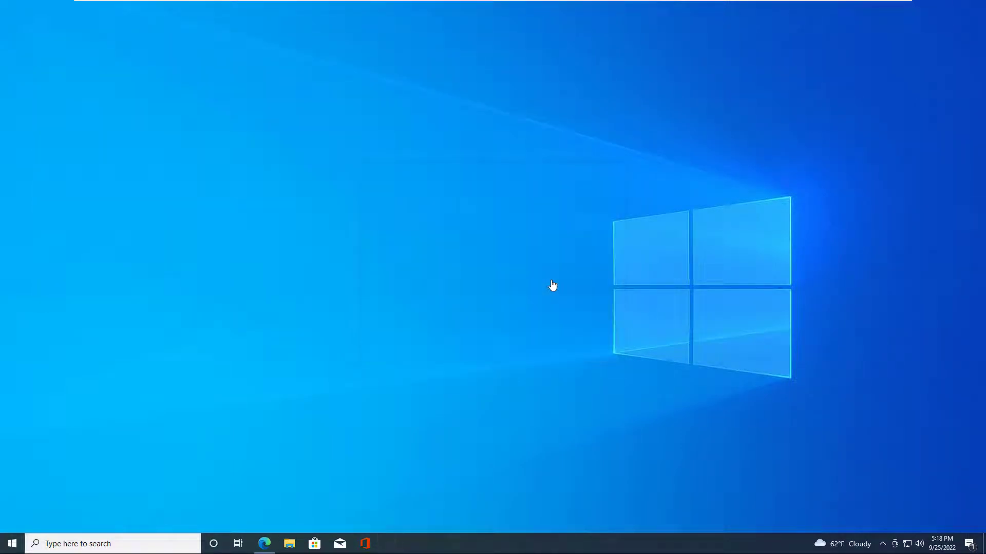
pyautogui.press('super')
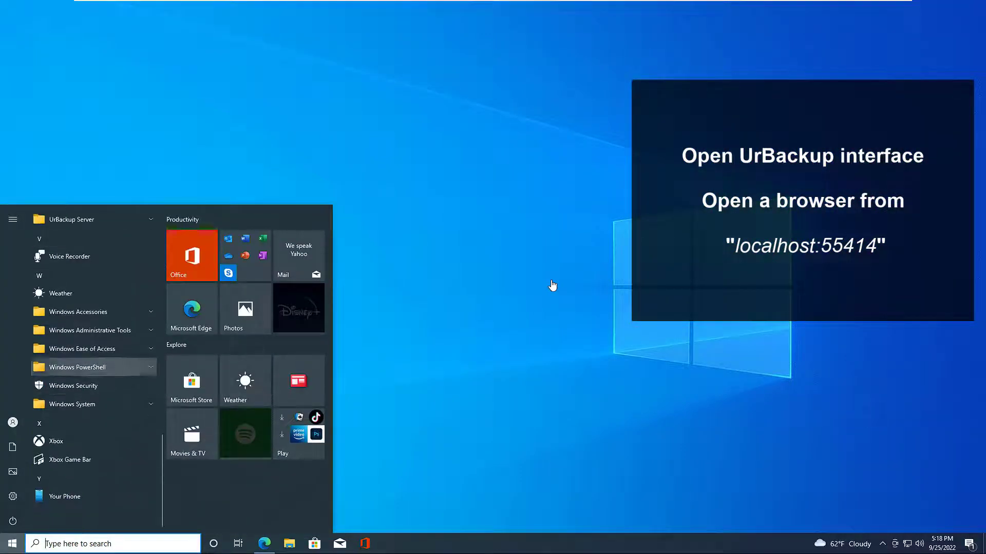
pyautogui.scroll(2, 94, 404)
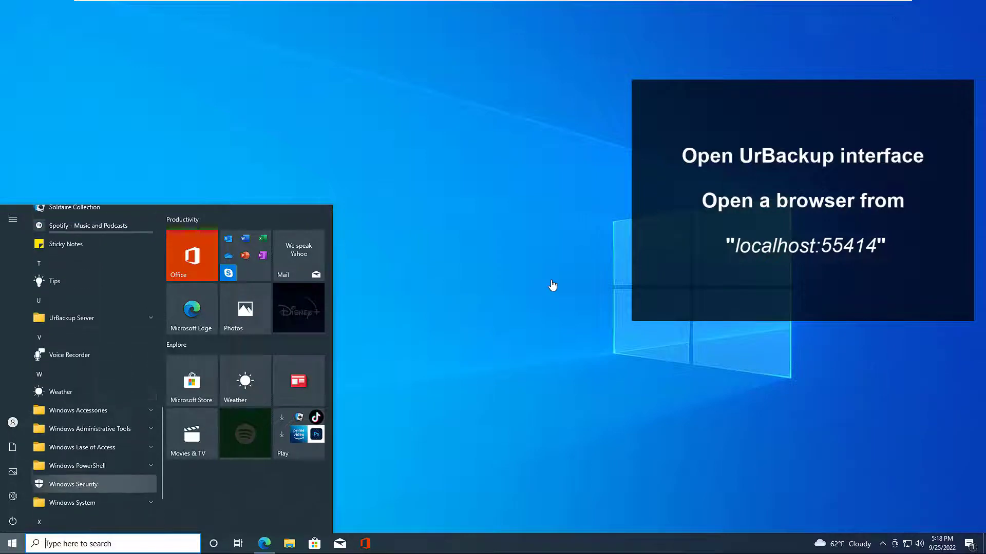
pyautogui.click(93, 318)
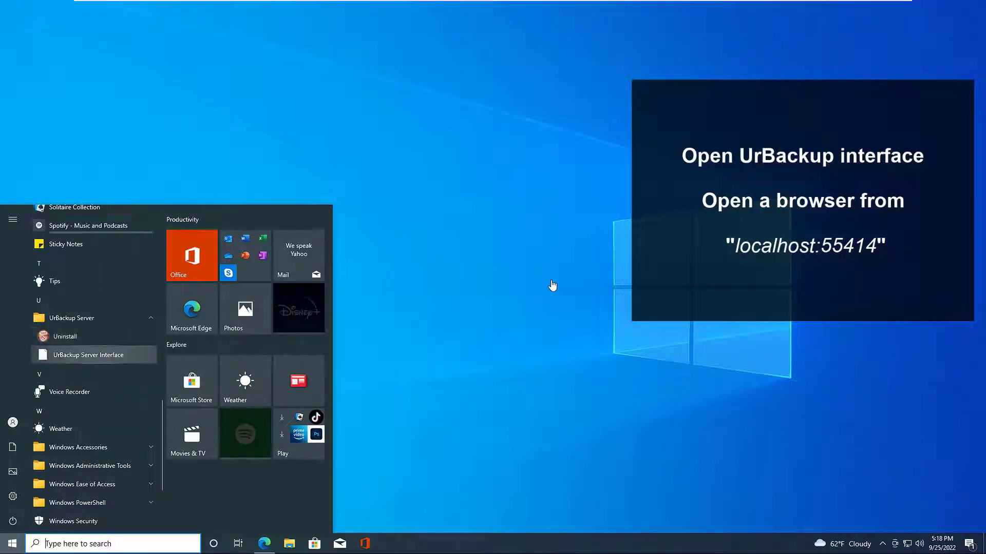
pyautogui.click(93, 355)
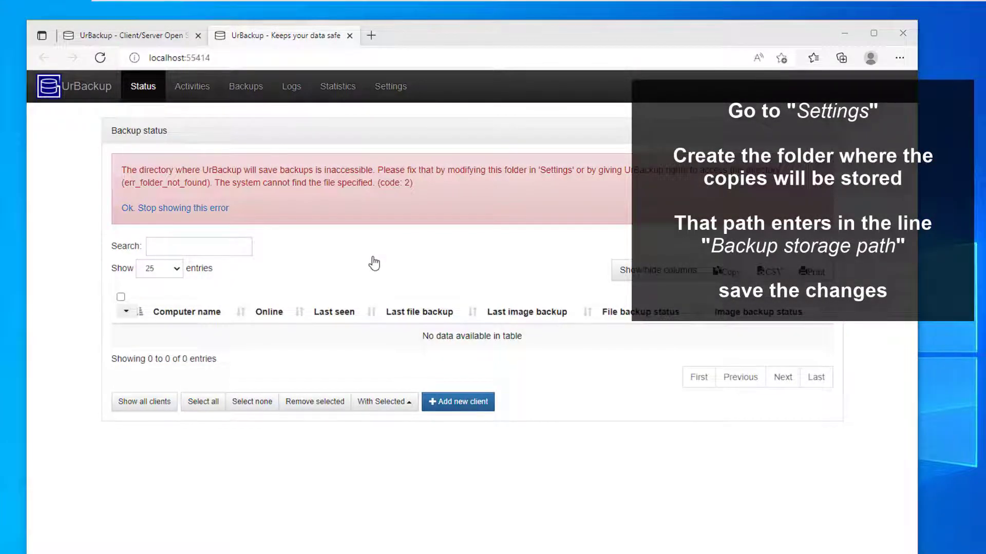
# - In File Explorer, create a folder named Backup at the root of the Local Disk (C:)
pyautogui.doubleClick(339, 254)
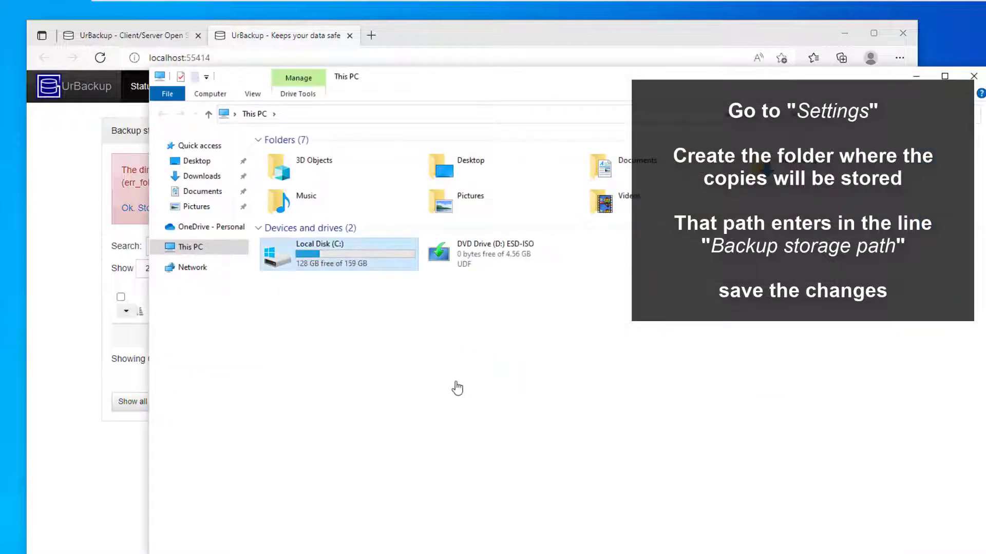
pyautogui.rightClick(278, 249)
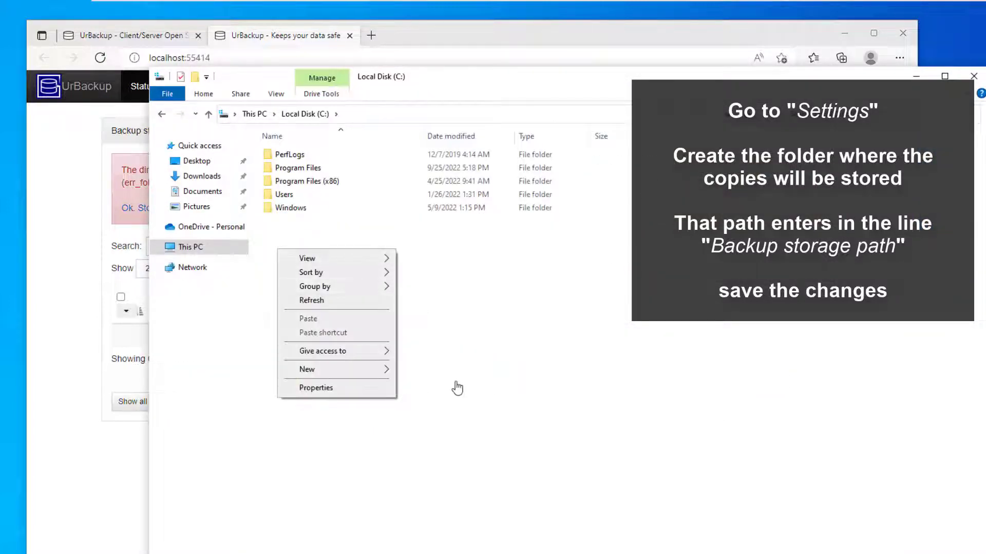
pyautogui.moveTo(457, 388)
pyautogui.click(442, 371)
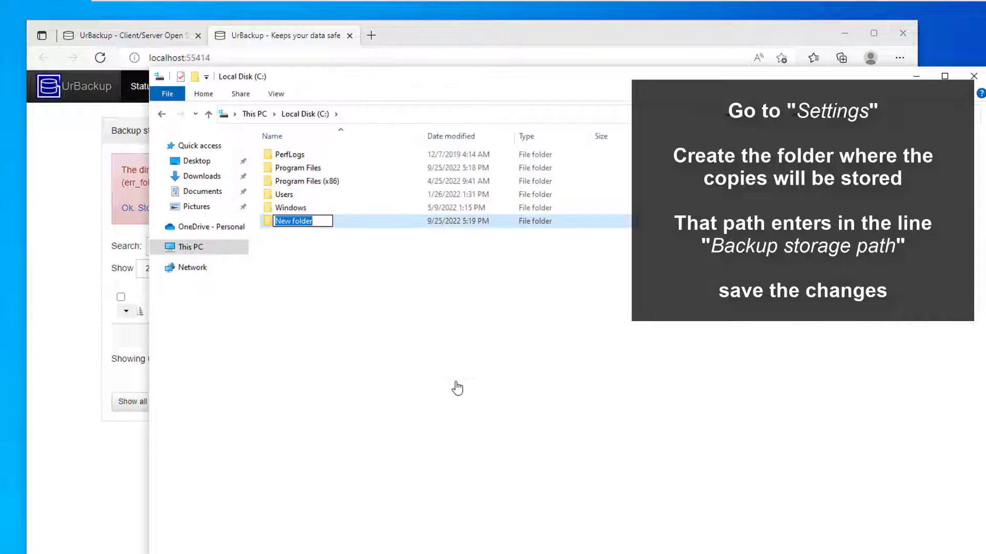
pyautogui.write('Backup')
pyautogui.press('Return')
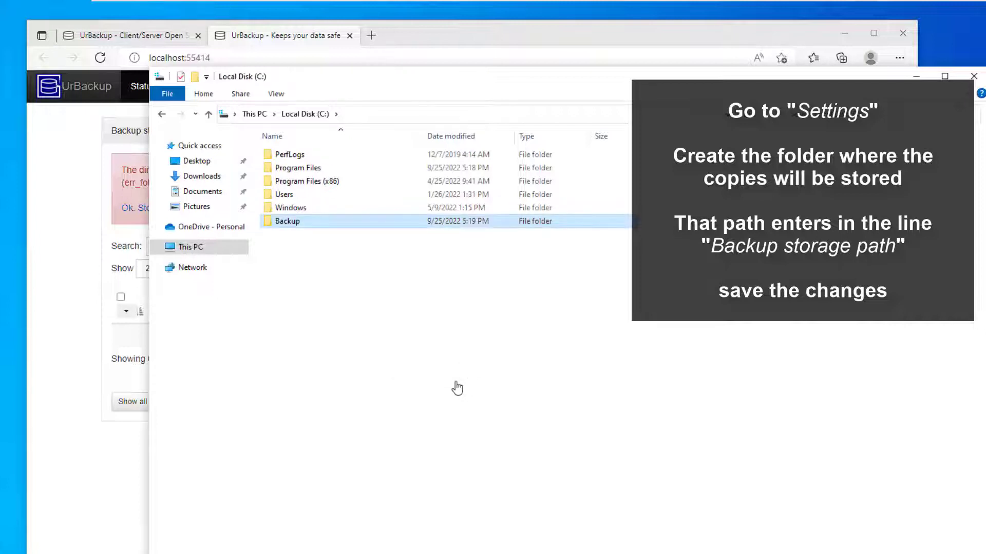
# - Open the new Backup folder, copy its full path, and close File Explorer
pyautogui.press('Return')
pyautogui.hotkey('alt', 'd')
pyautogui.hotkey('ctrl', 'c')
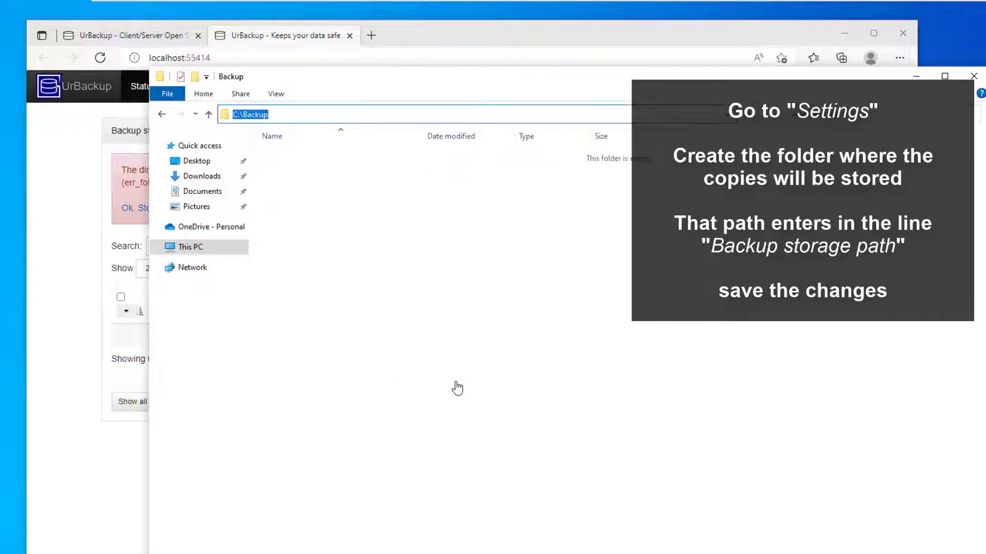
pyautogui.click(973, 76)
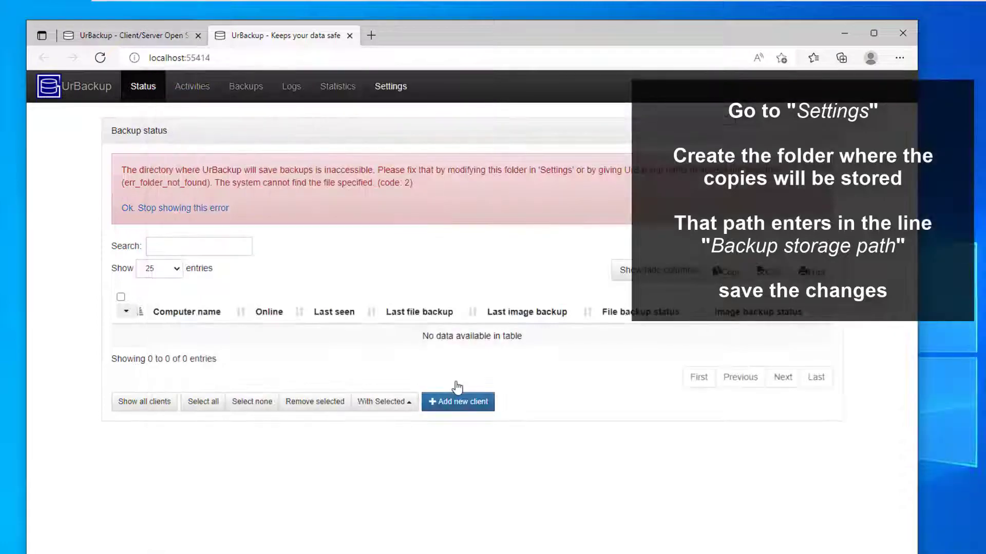
# - Set the server's backup storage path to C:\Backup, save the settings, and reload the backup status page
pyautogui.click(390, 87)
pyautogui.moveTo(411, 188); pyautogui.dragTo(359, 188)
pyautogui.hotkey('ctrl', 'v')
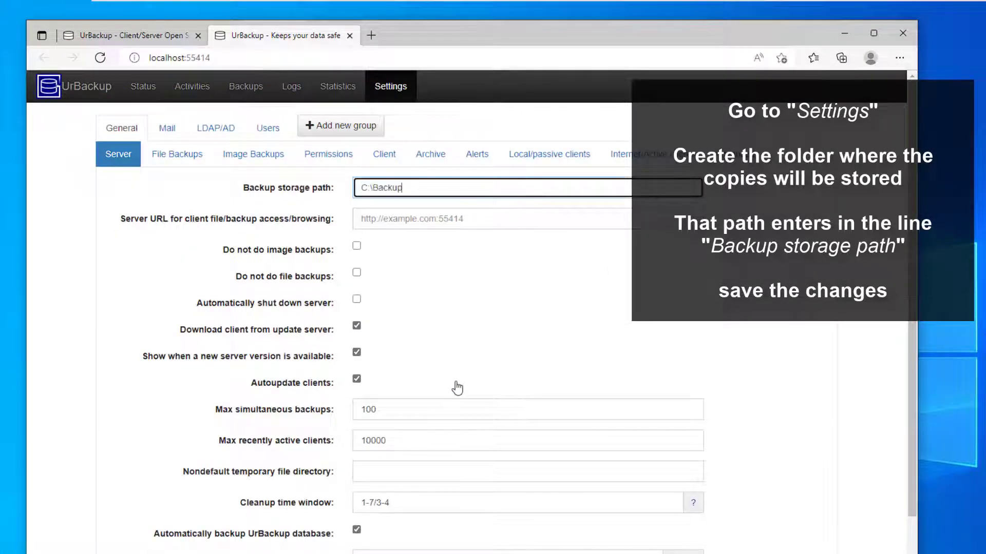
pyautogui.scroll(-3, 457, 389)
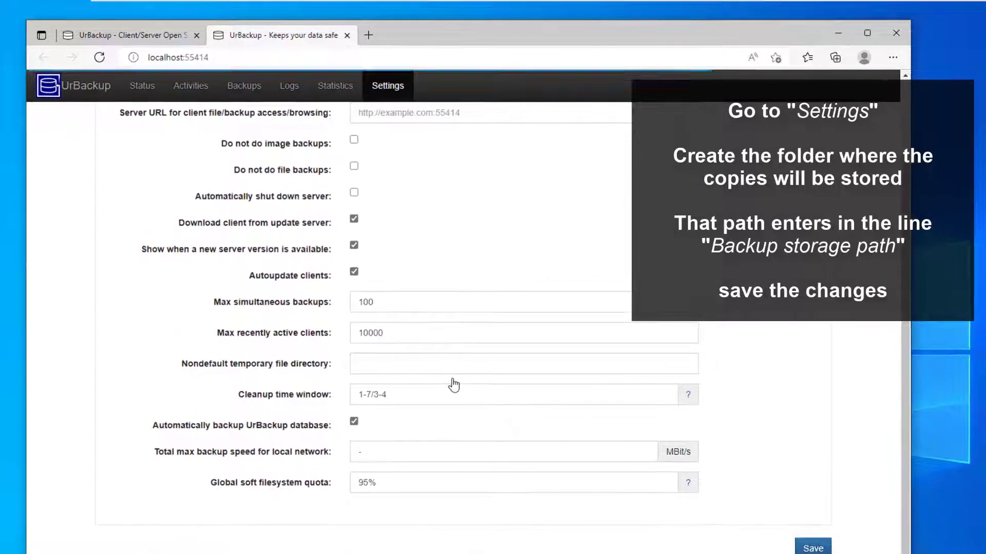
pyautogui.scroll(3, 453, 385)
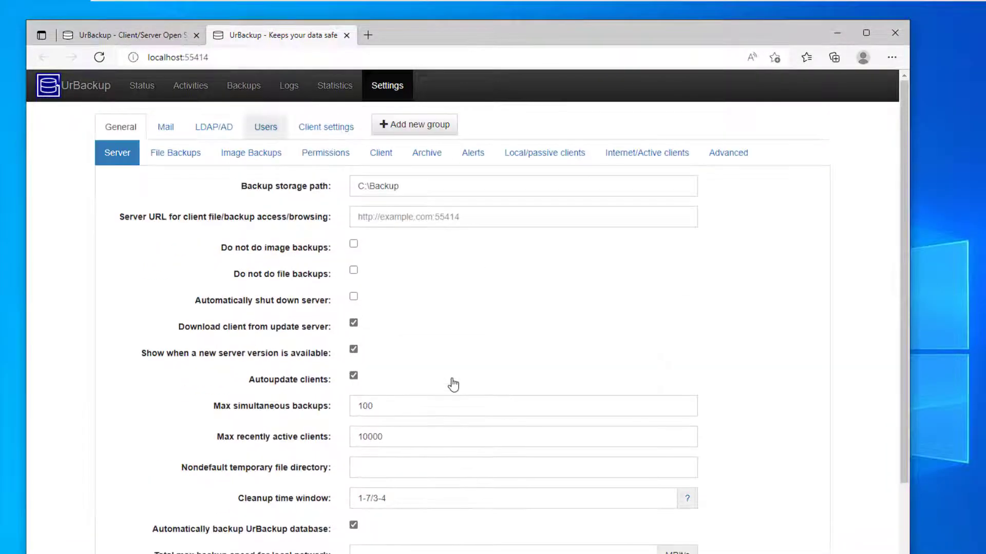
pyautogui.click(142, 86)
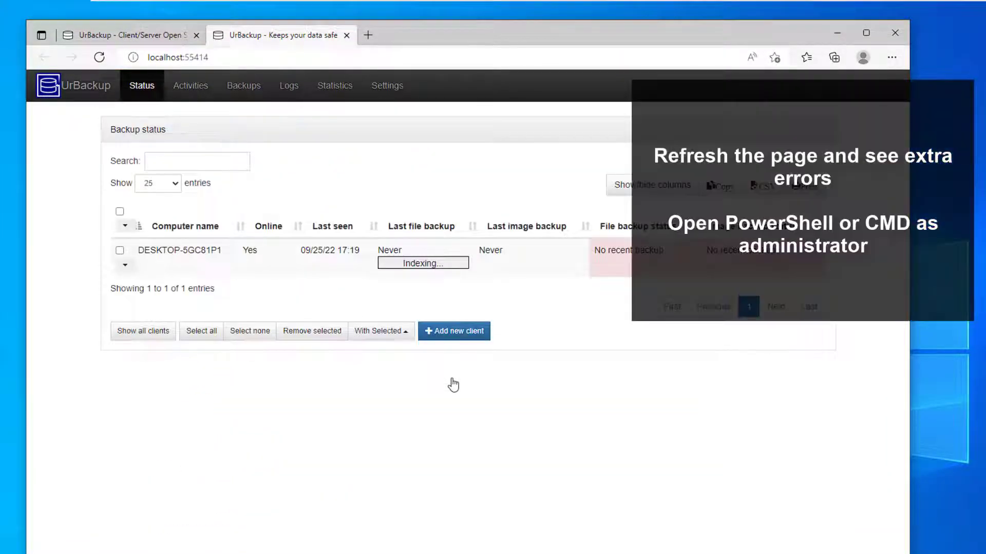
pyautogui.press('F5')
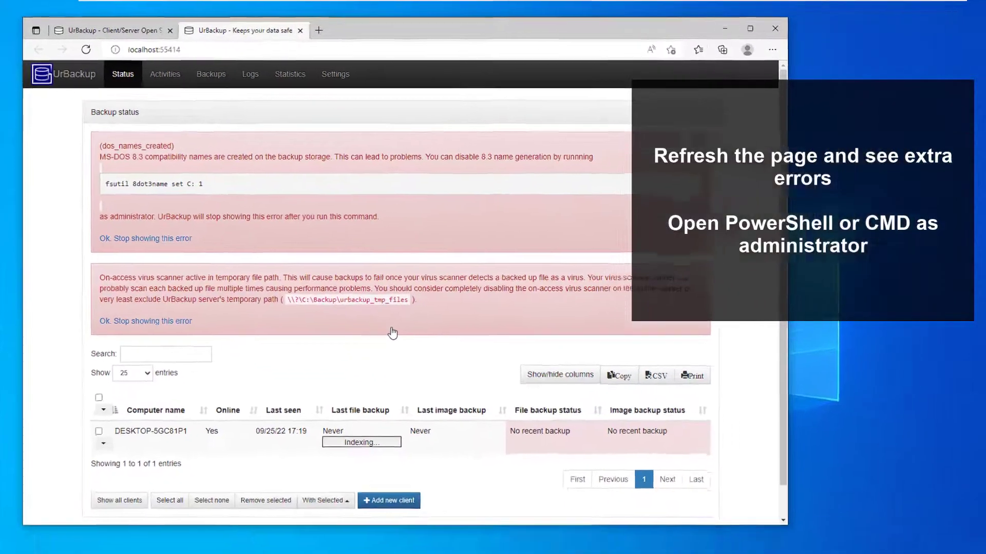
# - Find Command Prompt by searching for cmd and run it as administrator, allowing the elevation request
pyautogui.press('super')
pyautogui.write('cmd')
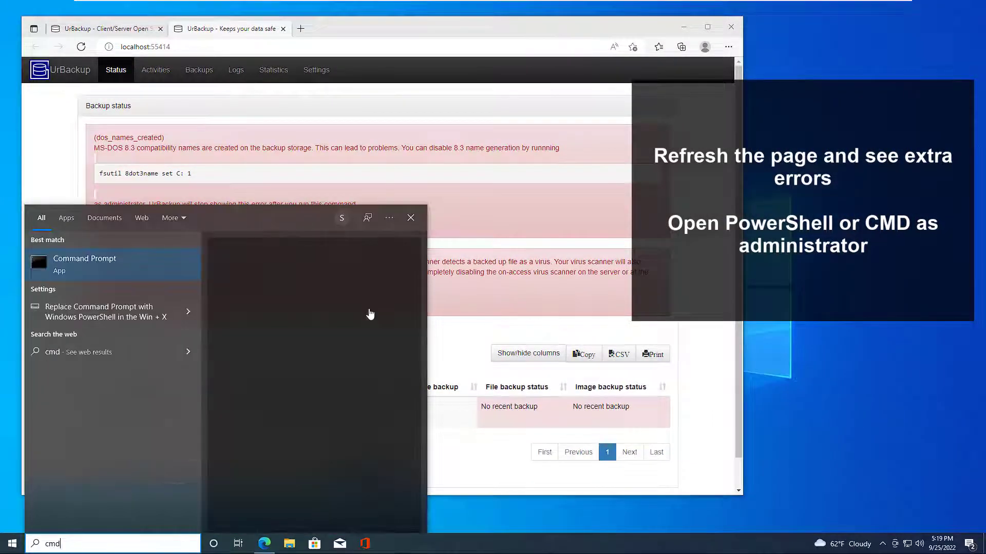
pyautogui.press('Tab')
pyautogui.press('Down')
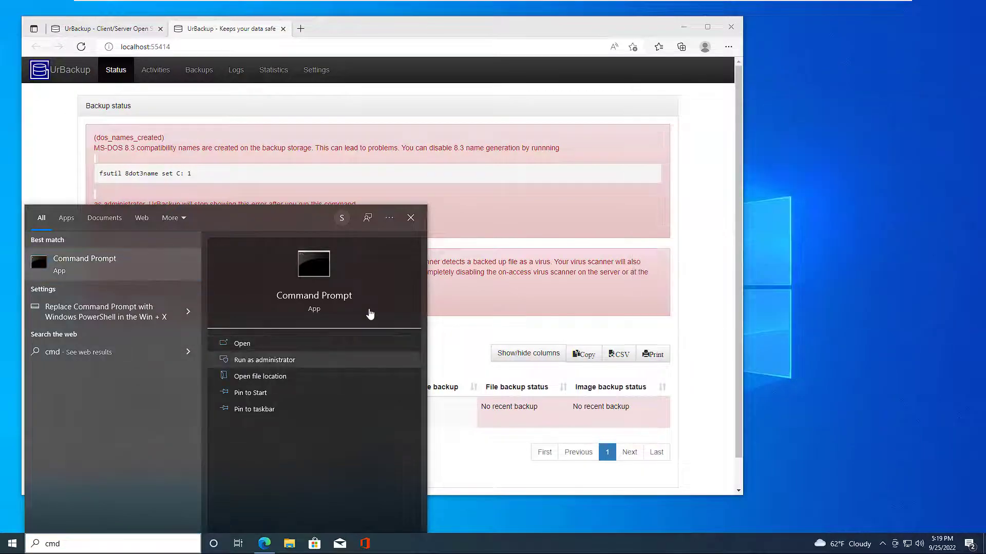
pyautogui.press('Return')
pyautogui.press('Left')
pyautogui.press('Return')
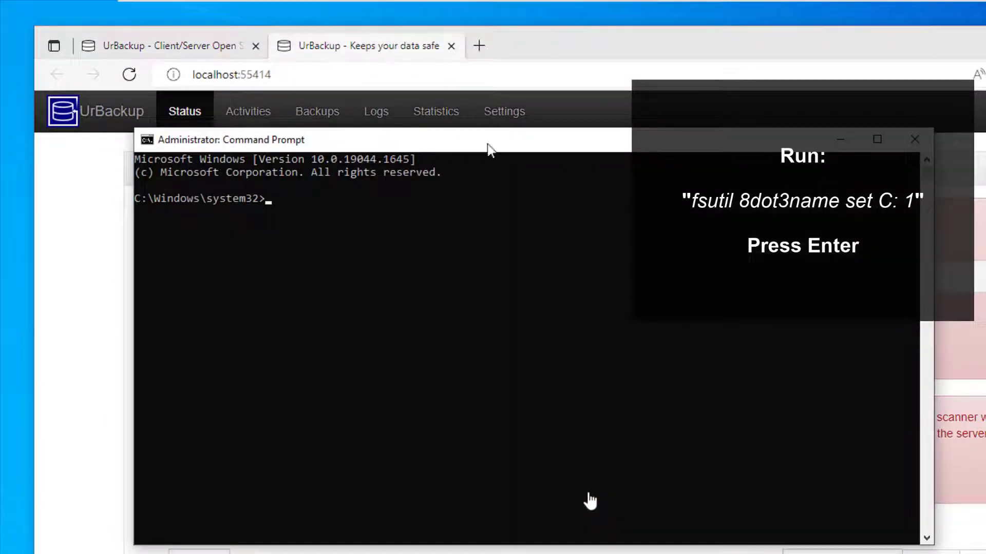
# - Copy the suggested 8.3 name command from the status page and run "fsutil 8dot3name set C: 1" in Command Prompt
pyautogui.moveTo(448, 137); pyautogui.dragTo(662, 347)
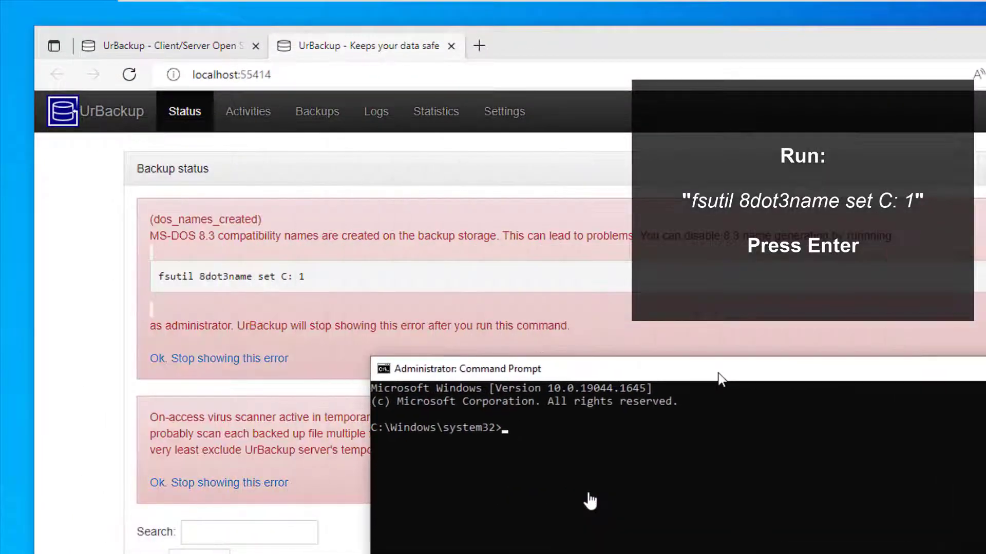
pyautogui.moveTo(305, 277); pyautogui.dragTo(158, 277)
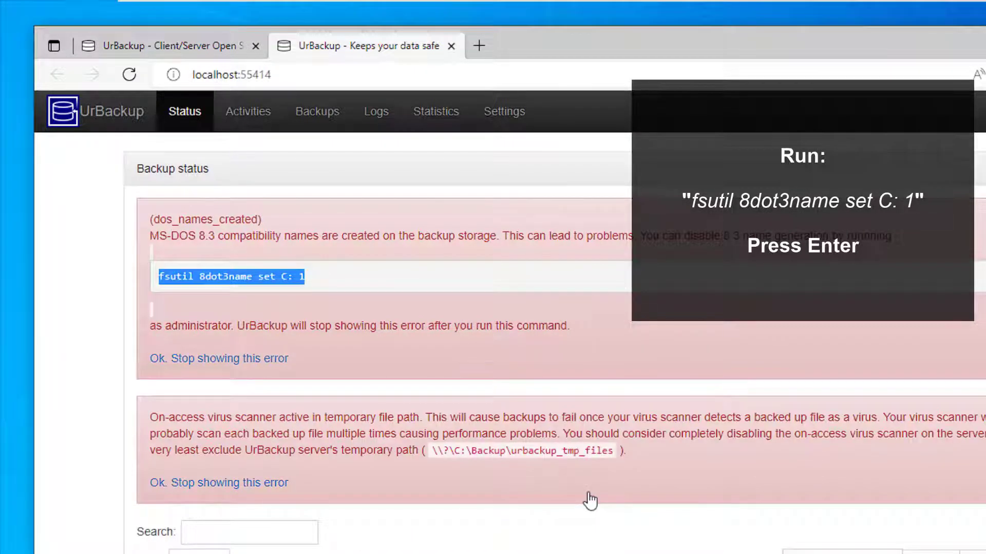
pyautogui.hotkey('alt', 'Tab')
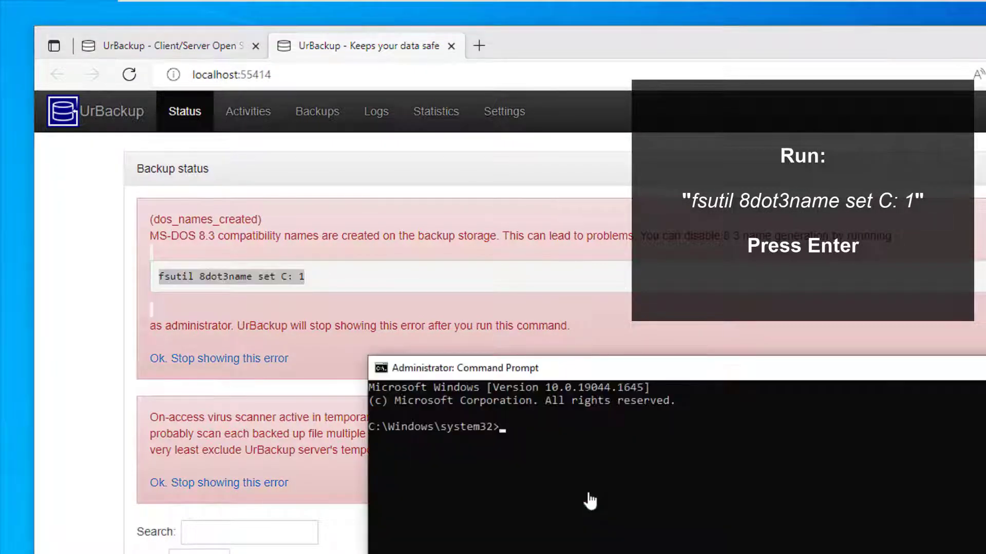
pyautogui.moveTo(661, 368); pyautogui.dragTo(540, 83)
pyautogui.write('fsutil 8dot3name set C: 1')
pyautogui.press('Return')
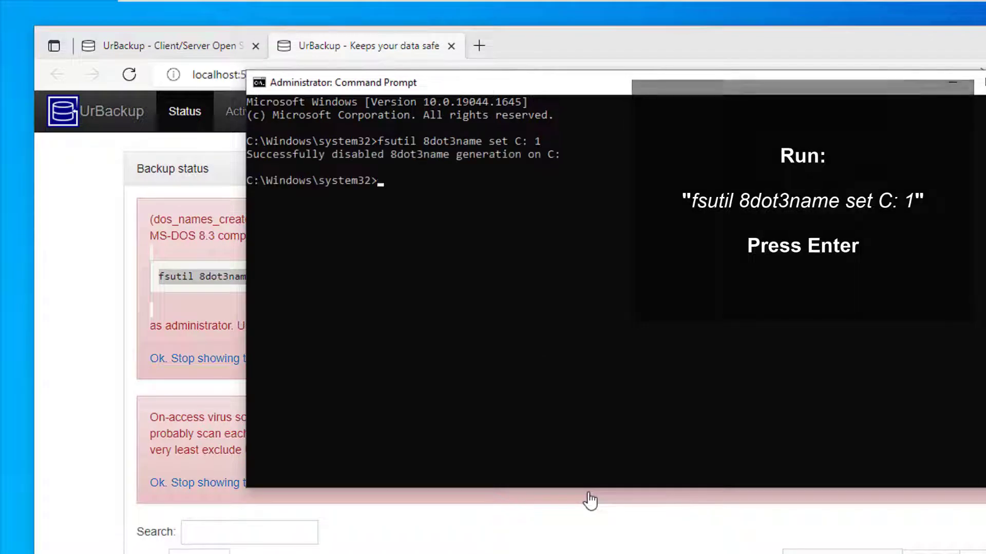
# - Exit Command Prompt and reload the UrBackup status page
pyautogui.write('exit')
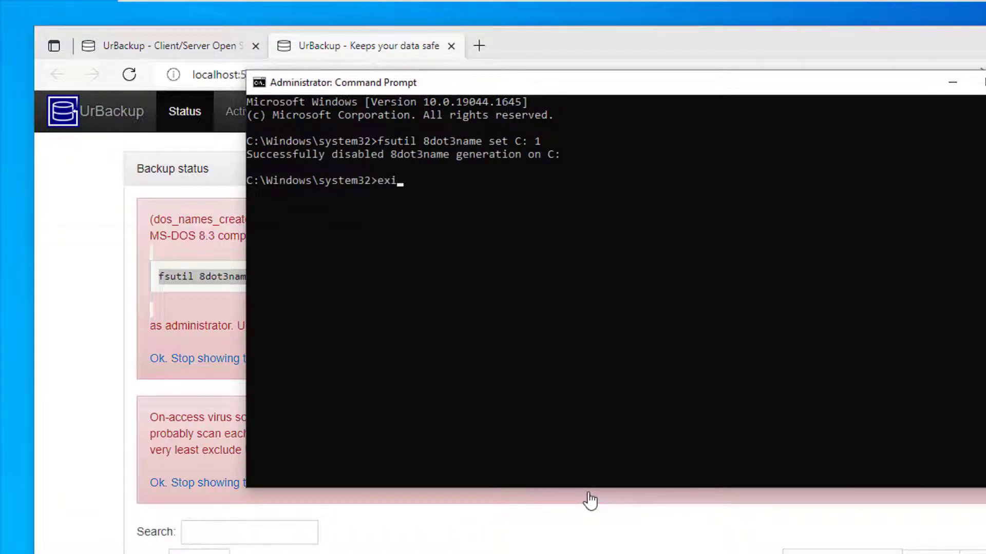
pyautogui.press('Return')
pyautogui.press('F5')
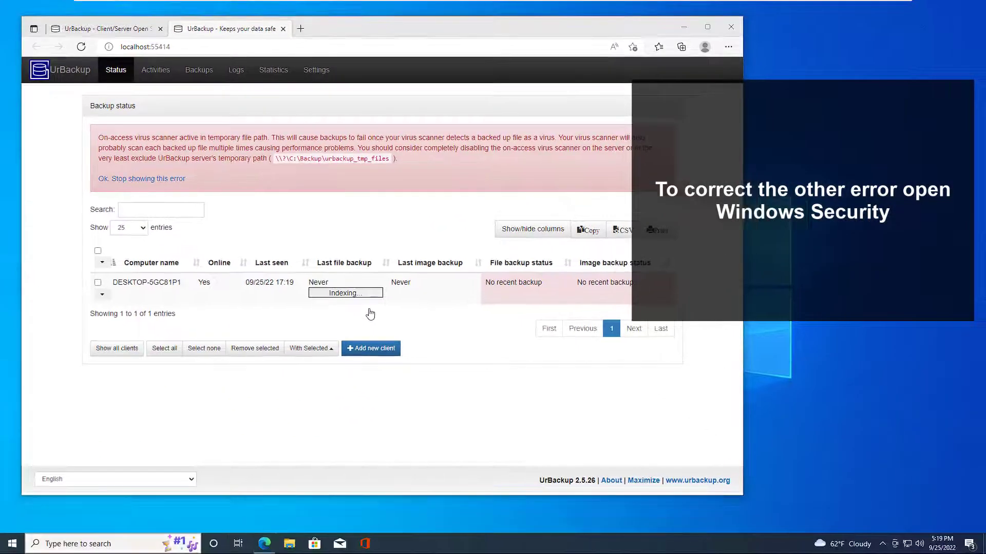
# - Switch to Windows Security and open the exclusions page under the virus & threat protection settings, approving the elevation request
pyautogui.press('super')
pyautogui.write('secu')
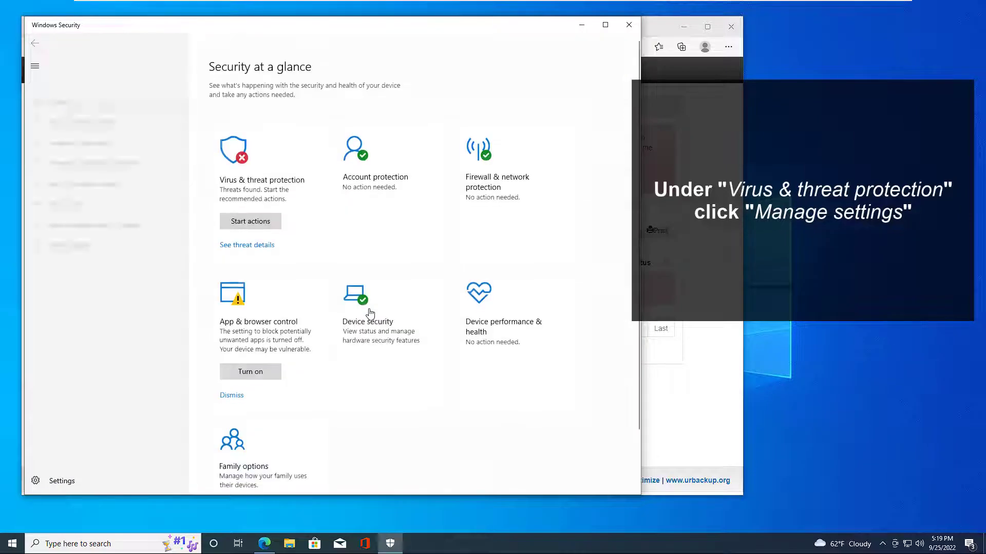
pyautogui.click(89, 111)
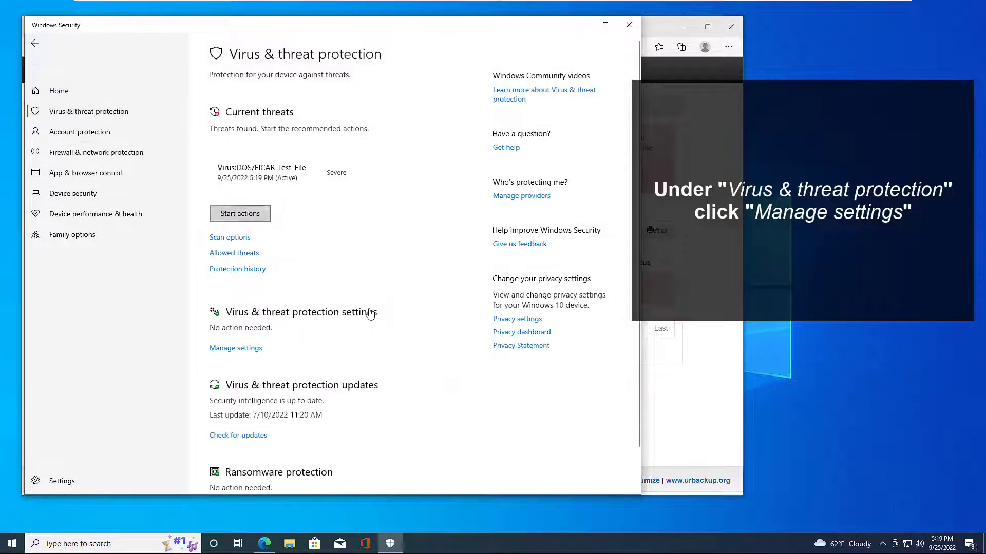
pyautogui.click(235, 348)
pyautogui.scroll(-5, 370, 313)
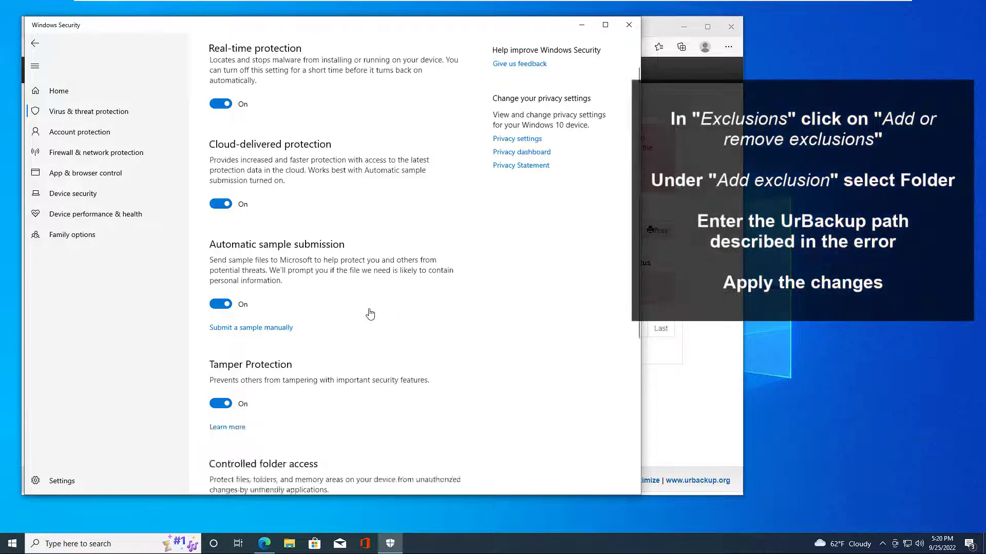
pyautogui.click(250, 370)
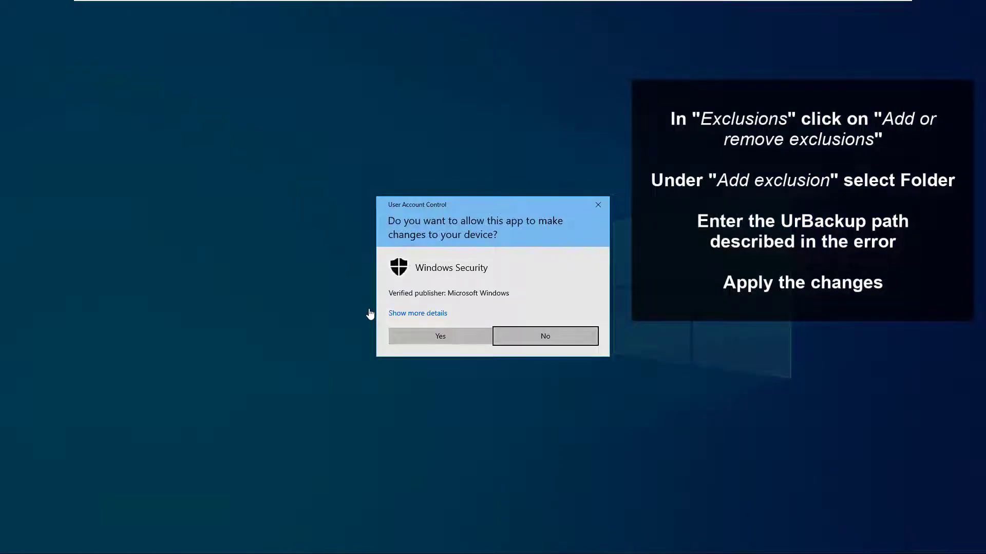
pyautogui.click(440, 336)
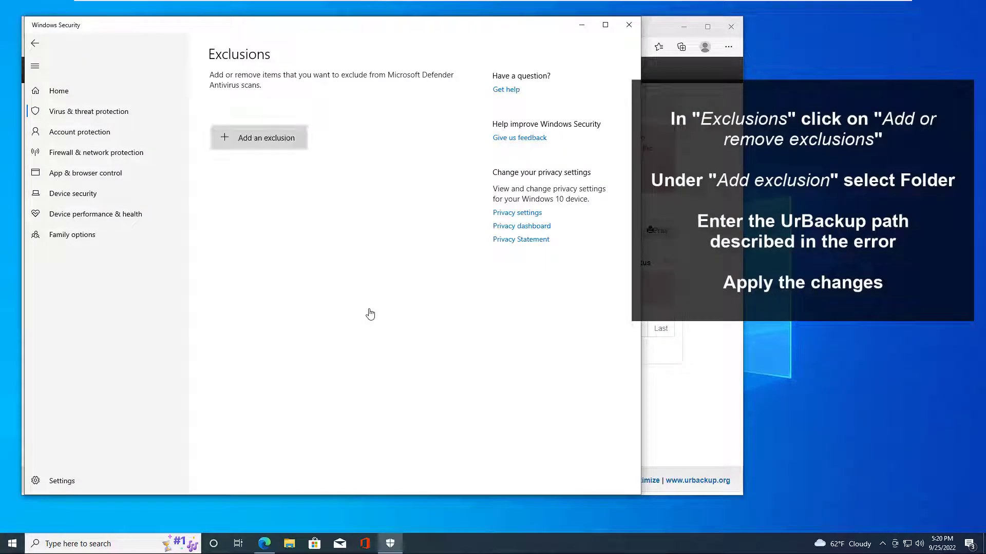
# - Add a folder exclusion for C:\Backup\urbackup_tmp_files, taking the path from the UrBackup error, and reload the UrBackup status page
pyautogui.click(260, 138)
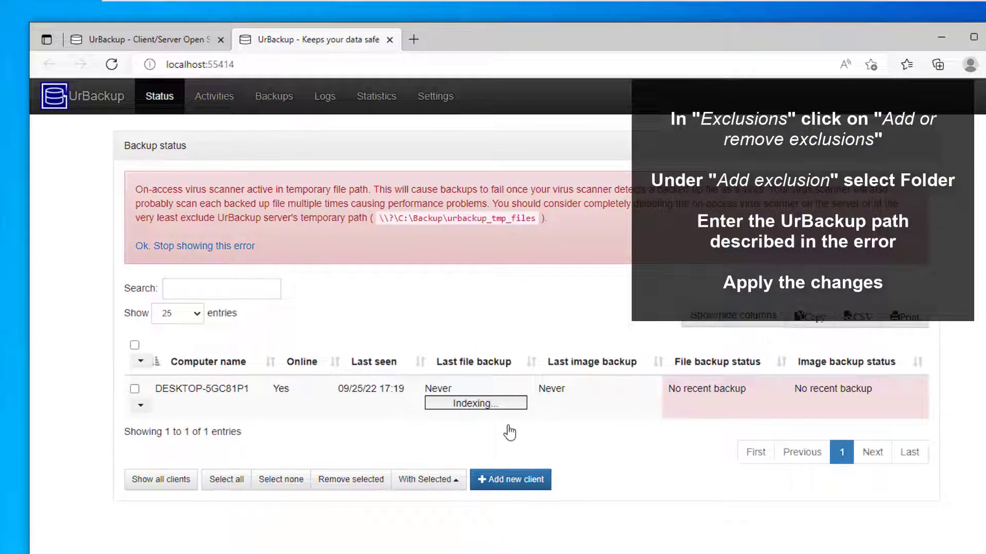
pyautogui.moveTo(399, 218); pyautogui.dragTo(521, 218)
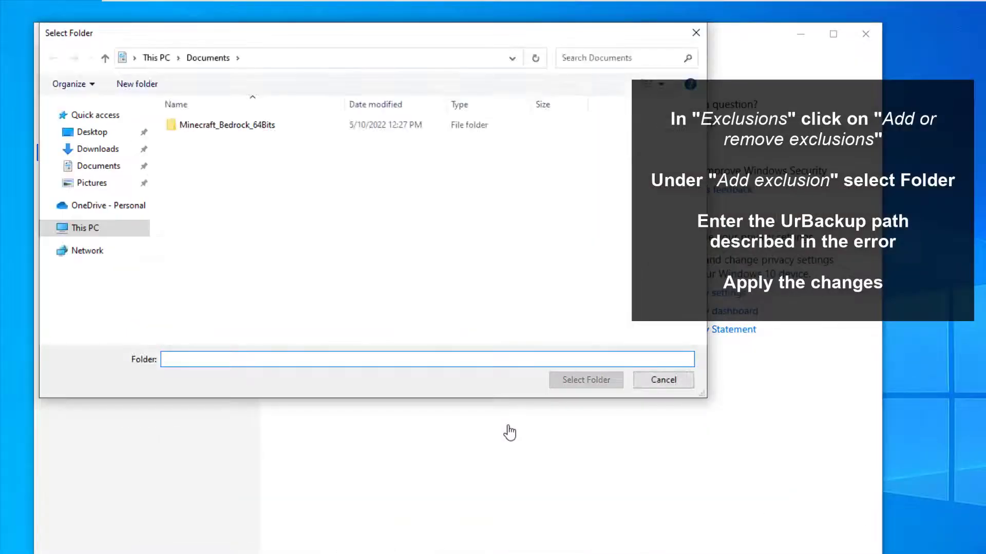
pyautogui.write('C:\\Backup\\urbackup_tmp_files')
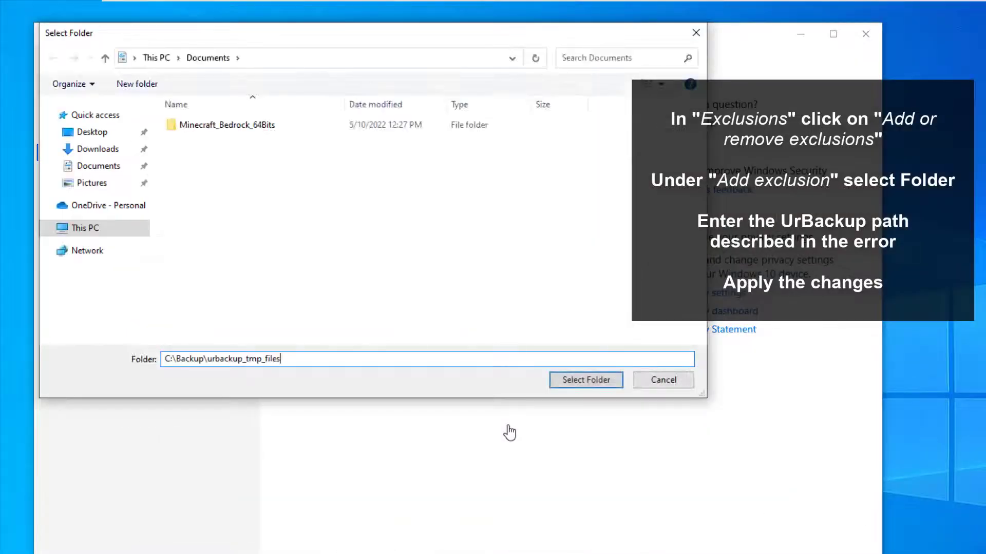
pyautogui.press('Return')
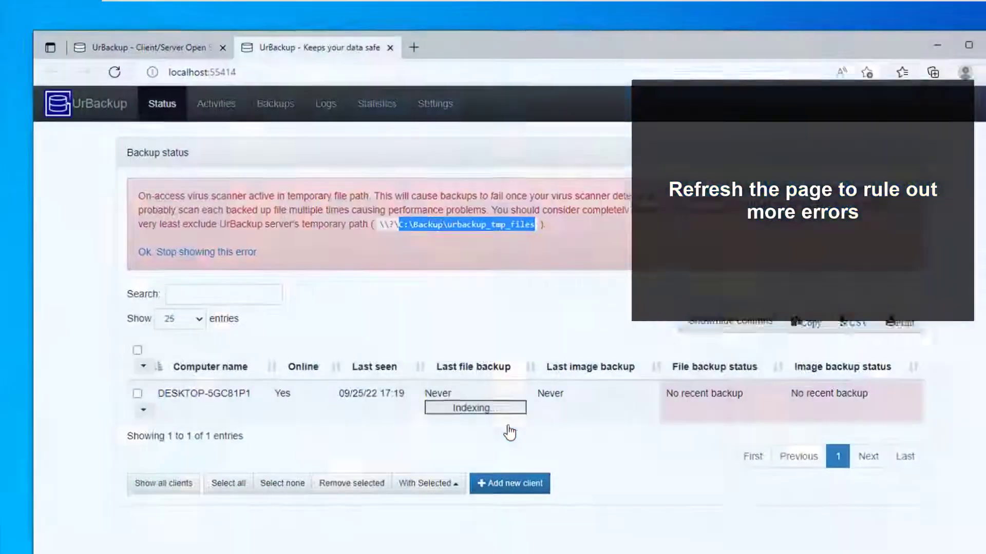
pyautogui.press('F5')
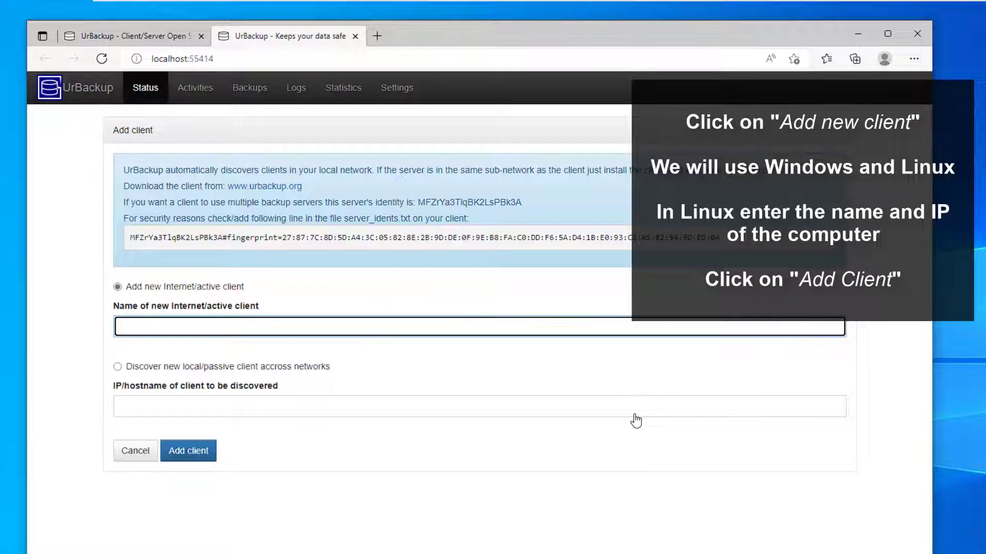
# - Add a new Internet/active client named ubuntu with 192.168.20.84 as its IP/hostname
pyautogui.write('ubuntu')
pyautogui.click(635, 414)
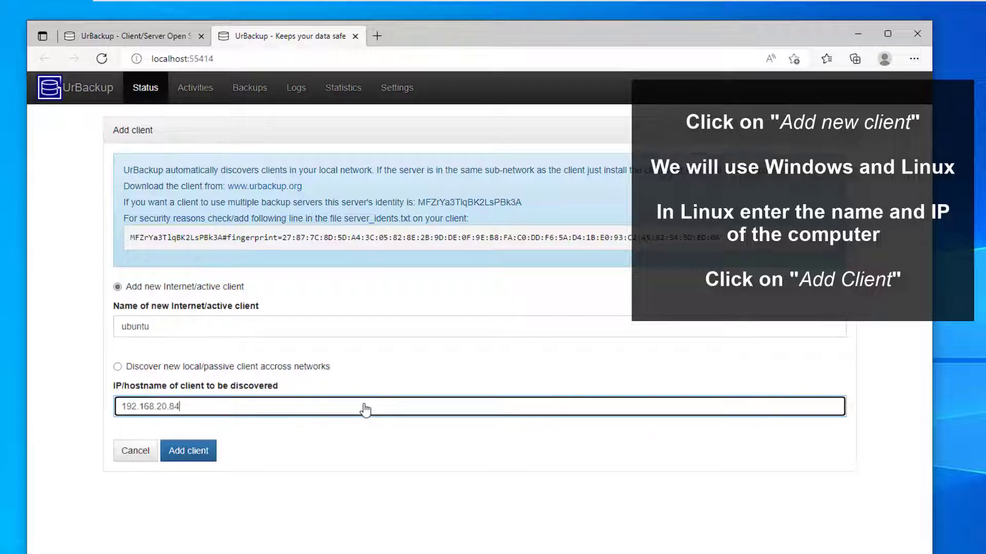
pyautogui.write('192.168.20.84')
pyautogui.press('Return')
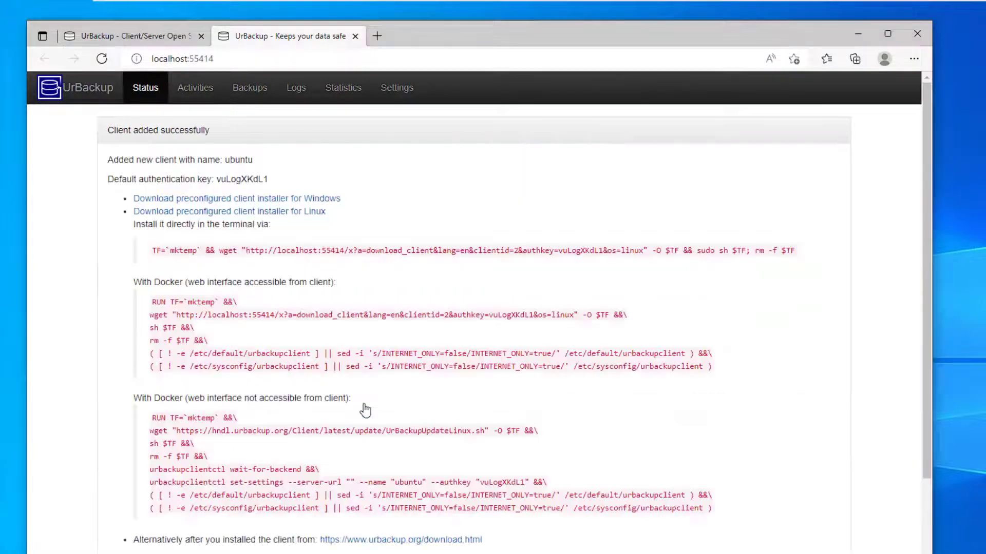
# - Copy the command for installing the Linux client directly in the terminal, and minimize the browser window
pyautogui.moveTo(152, 250); pyautogui.dragTo(795, 251)
pyautogui.hotkey('ctrl', 'c')
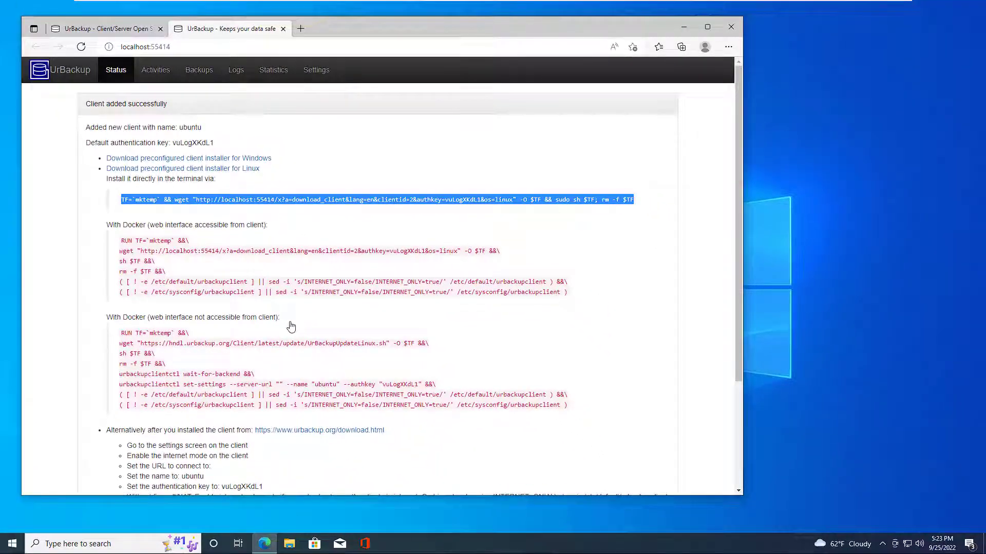
pyautogui.click(858, 34)
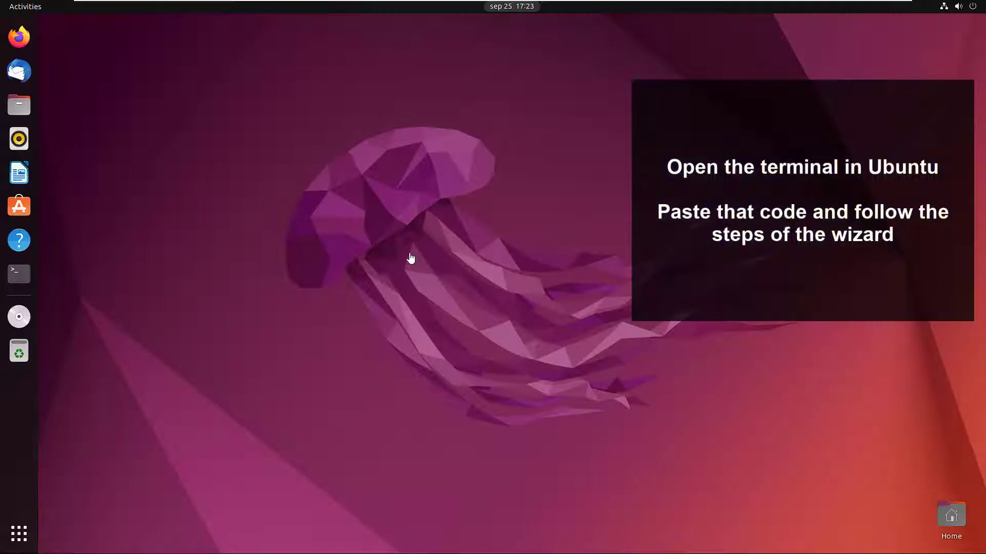
# - Open a terminal on the Ubuntu computer, paste and run the copied client install command, and enter the sudo password
pyautogui.hotkey('ctrl', 'alt', 't')
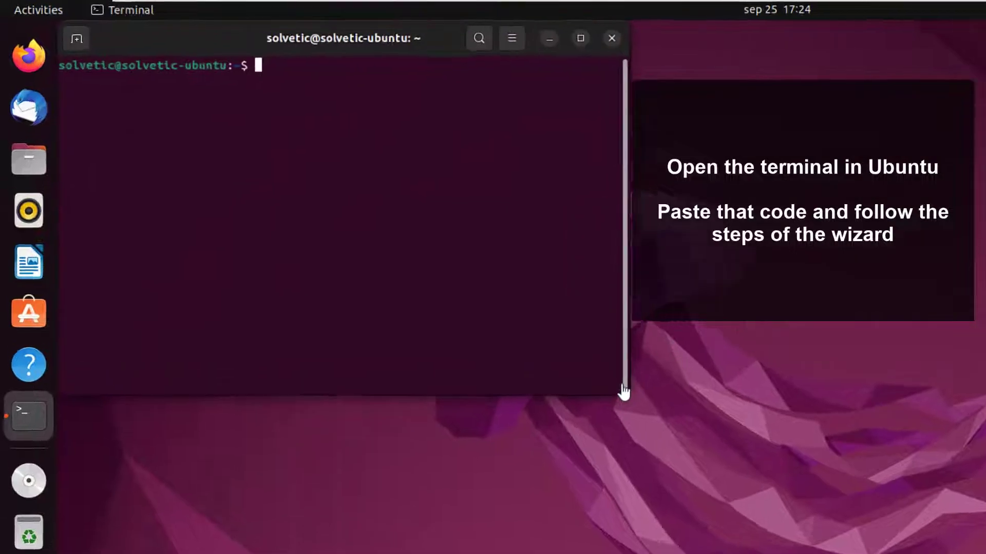
pyautogui.rightClick(333, 160)
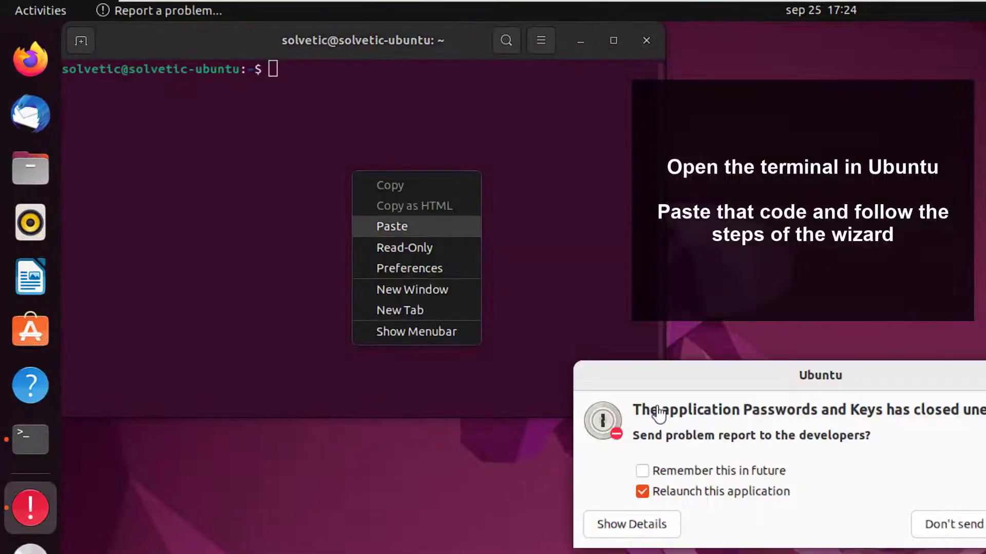
pyautogui.click(370, 214)
pyautogui.press('Escape')
pyautogui.press('Return')
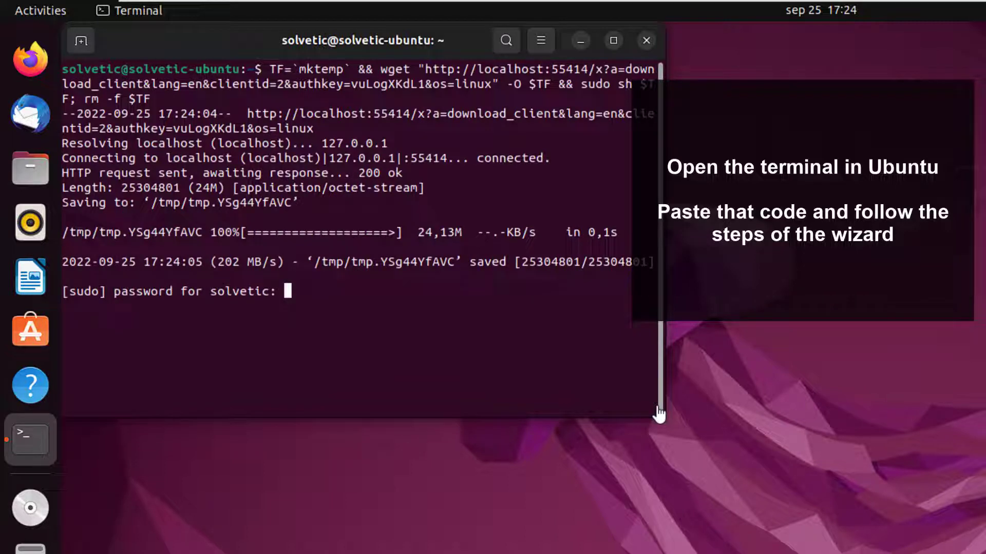
pyautogui.press('Return')
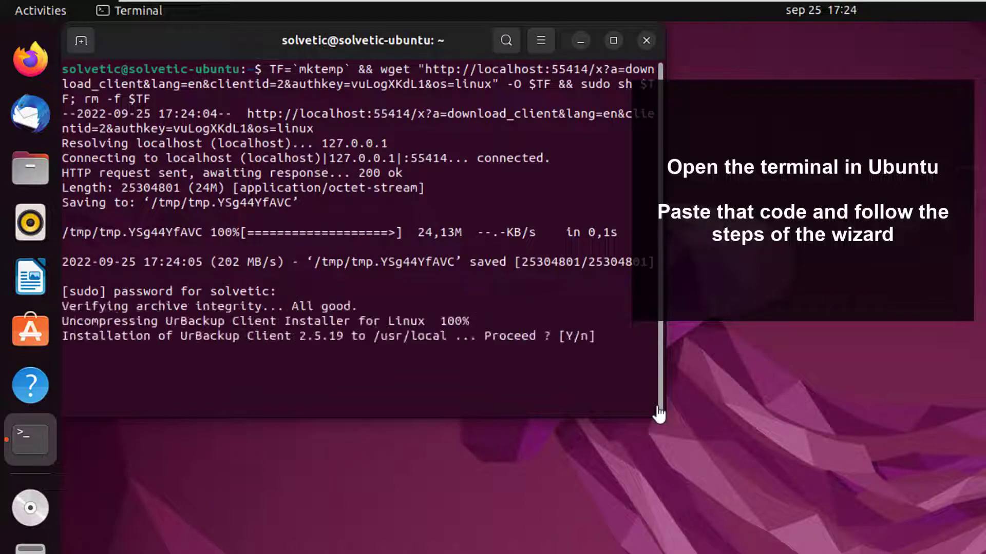
# - Proceed with the UrBackup Client installation using option 4, Linux device mapper based snapshots, and accept converting the root device on boot
pyautogui.write('y')
pyautogui.press('Return')
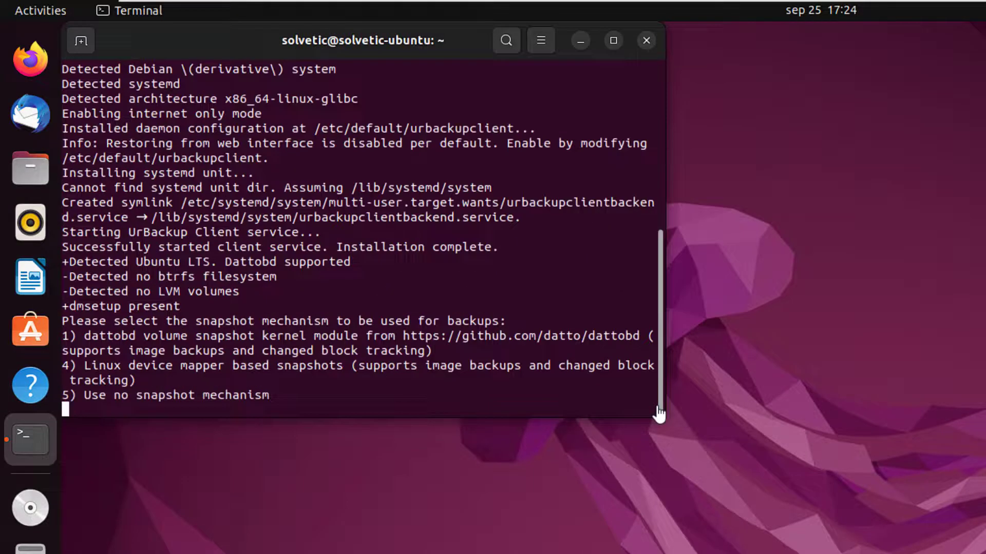
pyautogui.write('4')
pyautogui.press('Return')
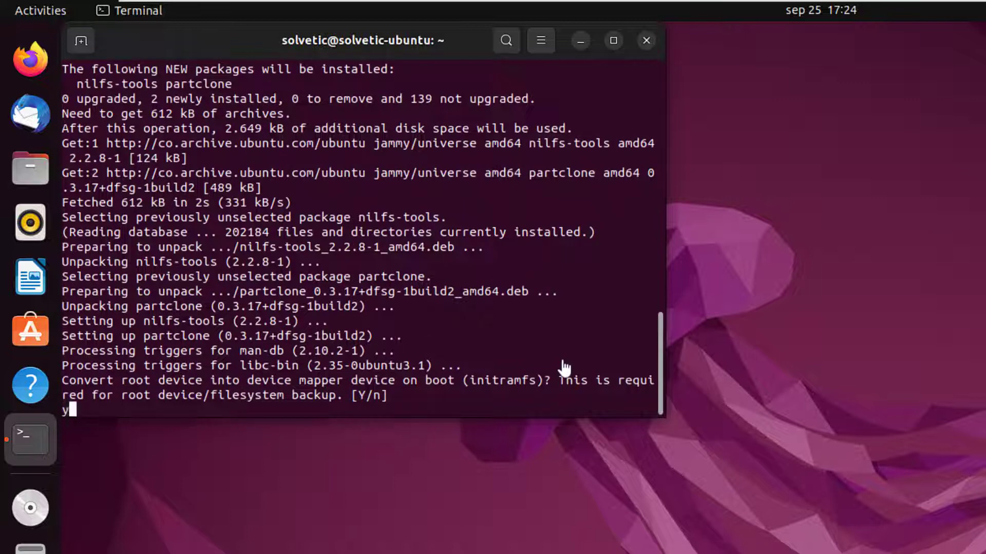
pyautogui.press('Return')
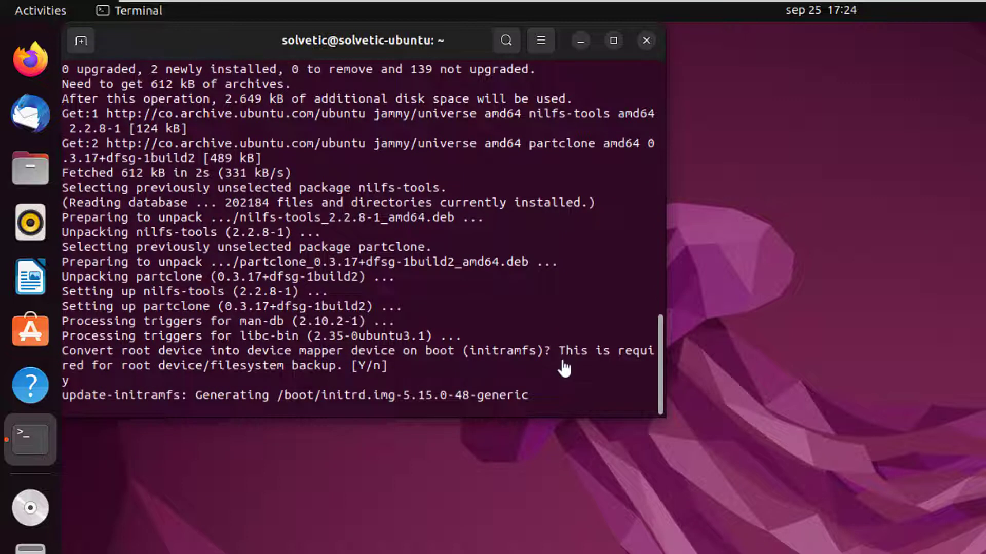
# - Clear the terminal output with "clear" and close the terminal window
pyautogui.write('cle')
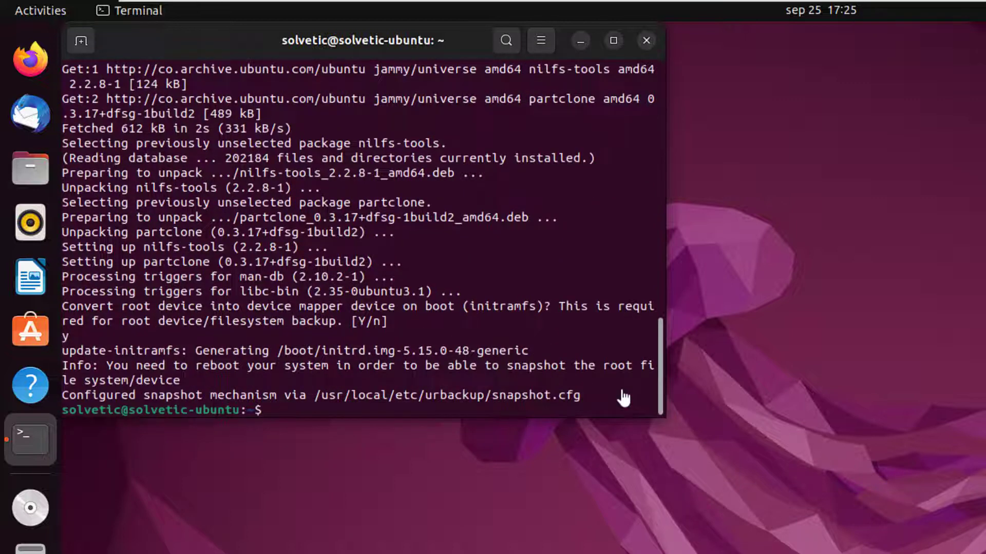
pyautogui.write('ar')
pyautogui.press('Return')
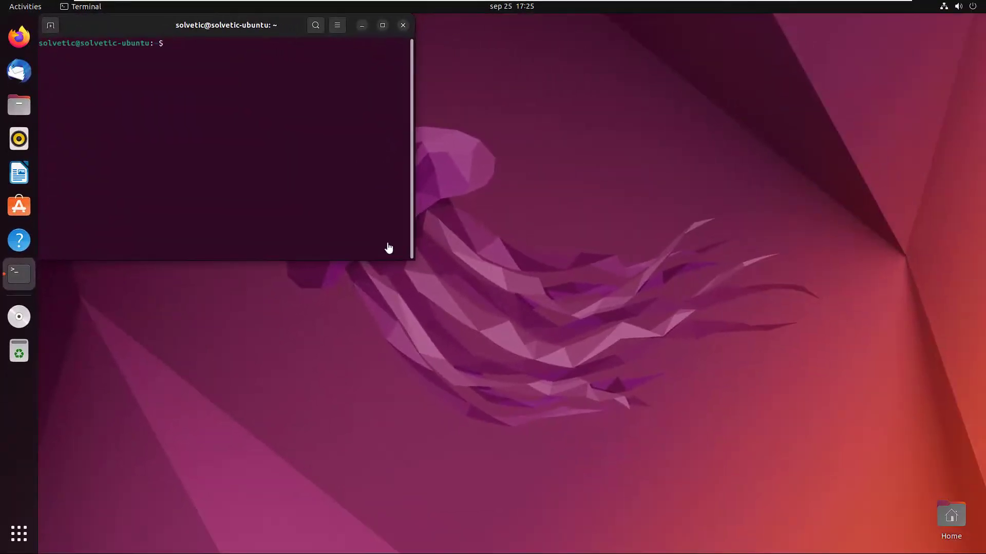
pyautogui.hotkey('alt', 'F4')
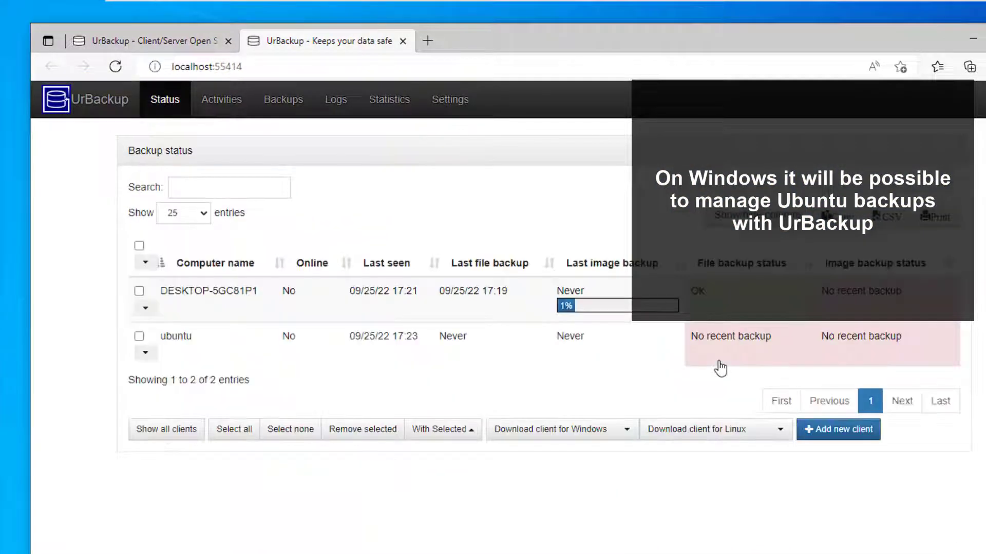
# - On the Windows server's UrBackup status page, select the ubuntu client and try to start a full file backup
pyautogui.click(719, 362)
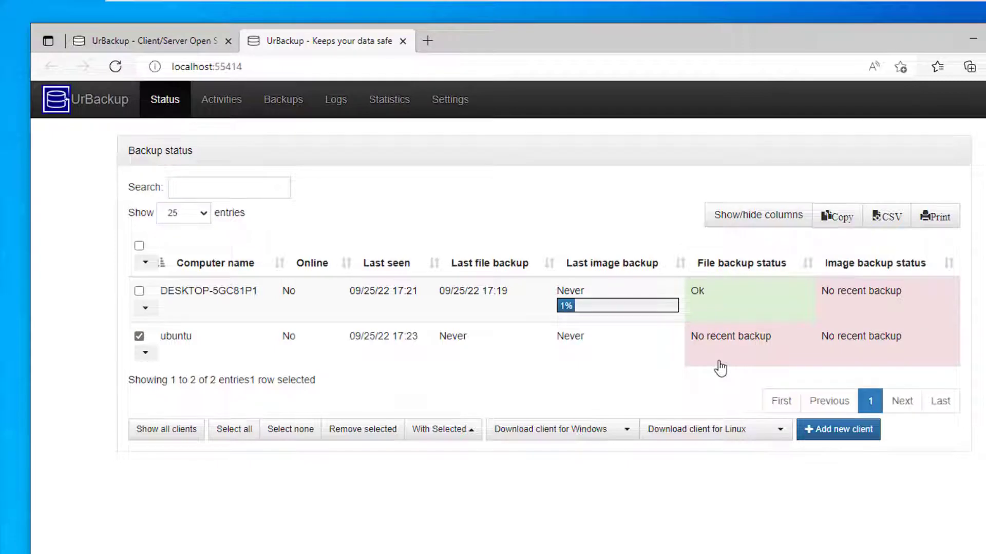
pyautogui.click(146, 353)
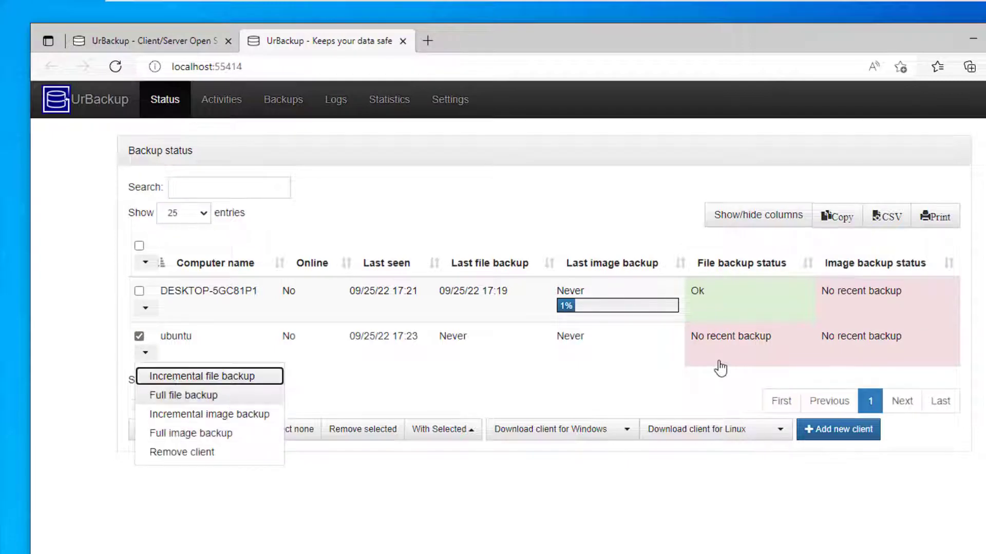
pyautogui.click(183, 396)
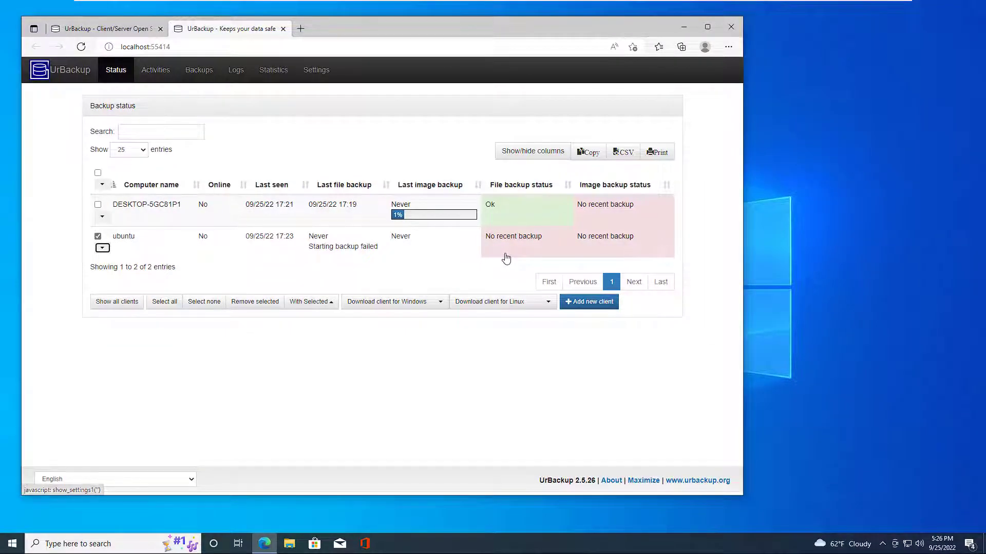
# - View the clients' last file backups on the Backups page, return to the status page, and minimize the browser
pyautogui.click(199, 70)
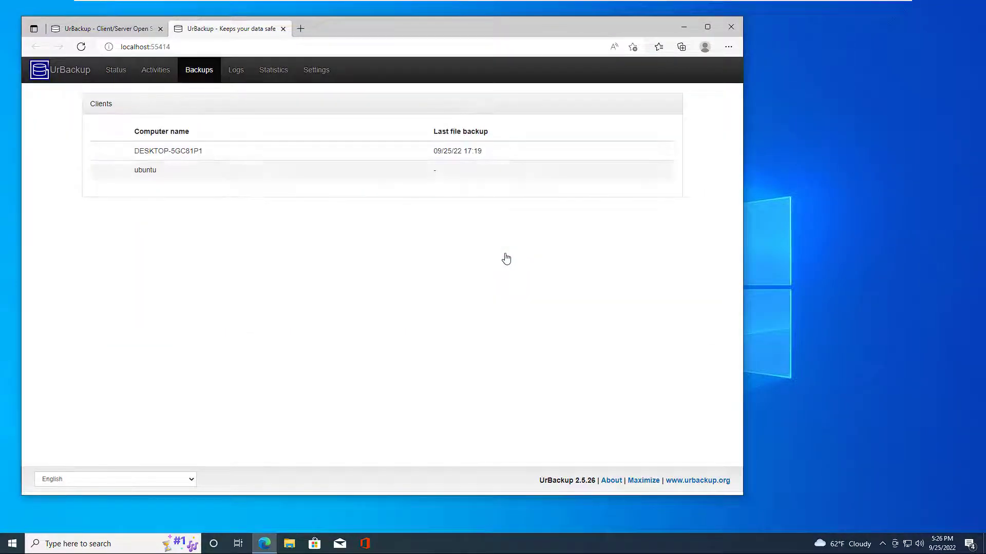
pyautogui.click(115, 70)
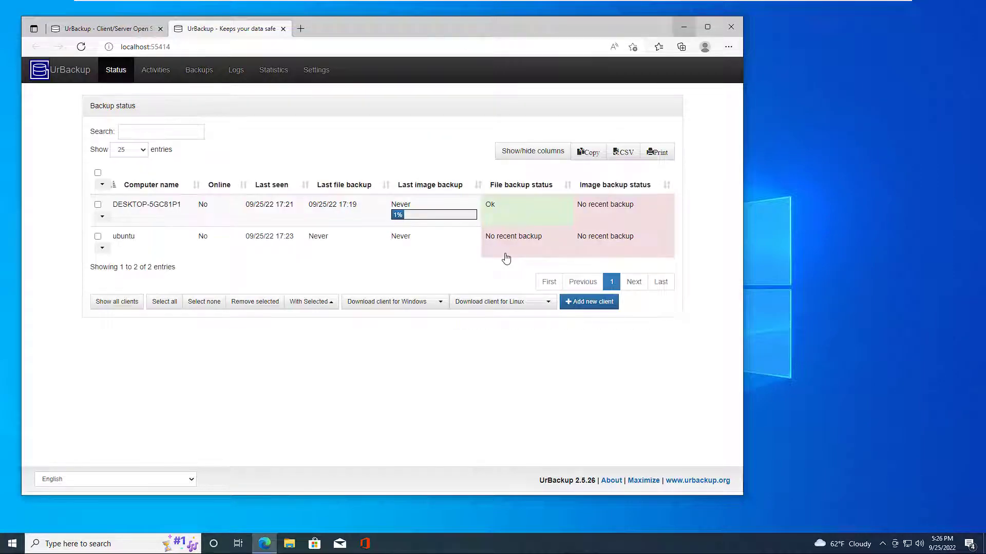
pyautogui.click(683, 27)
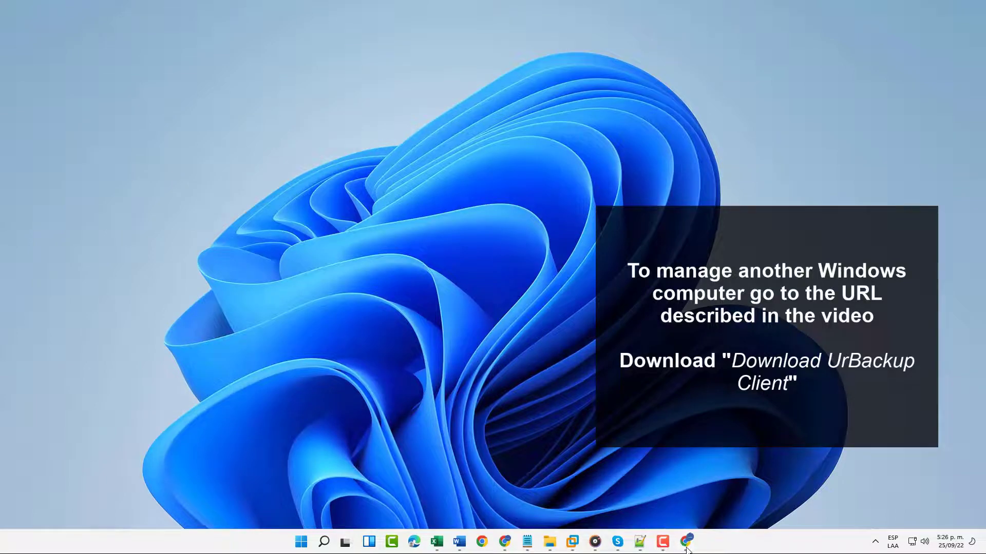
# - Switch to Chrome on the other Windows computer, download UrBackup Client 2.5.20 for Windows from urbackup.org, and run the installer
pyautogui.click(685, 544)
pyautogui.click(632, 157)
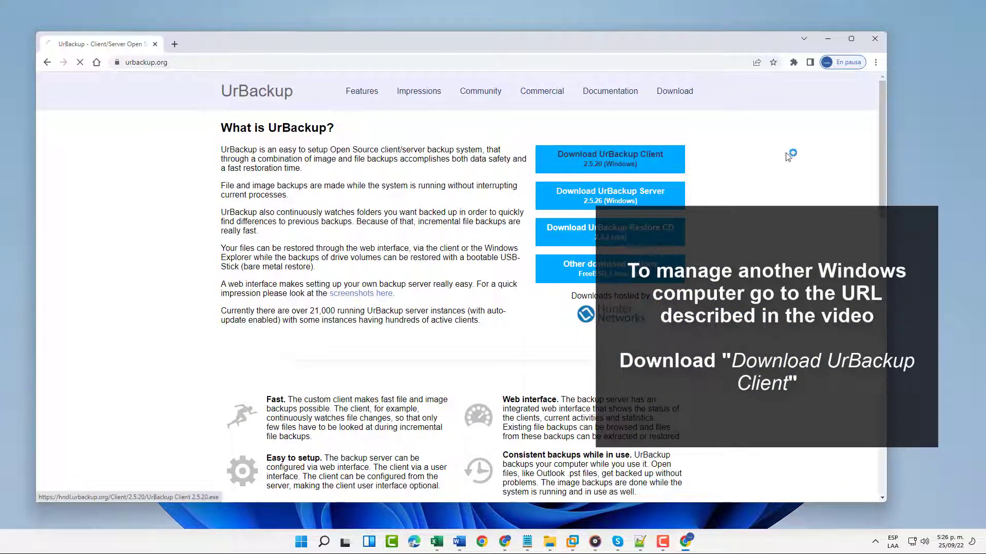
pyautogui.click(694, 444)
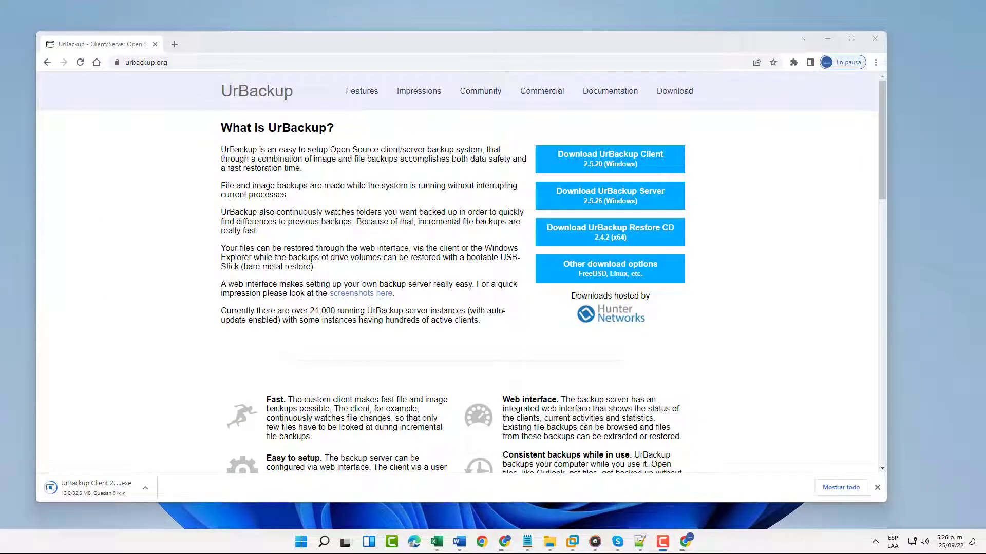
pyautogui.click(93, 485)
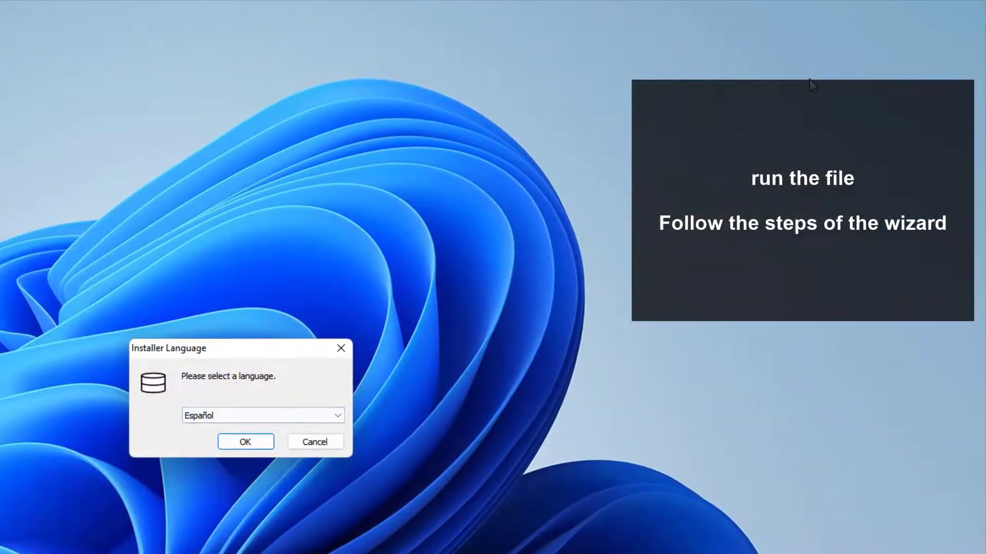
# - Install UrBackup Client 2.5.20 with English as the setup language, accepting the license agreement, and finish the wizard
pyautogui.click(263, 416)
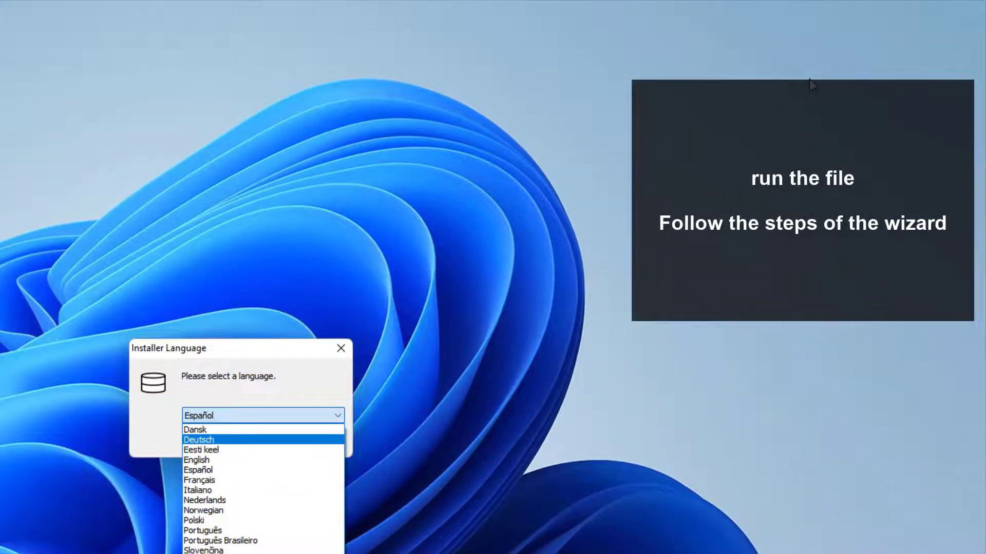
pyautogui.click(263, 460)
pyautogui.press('Return')
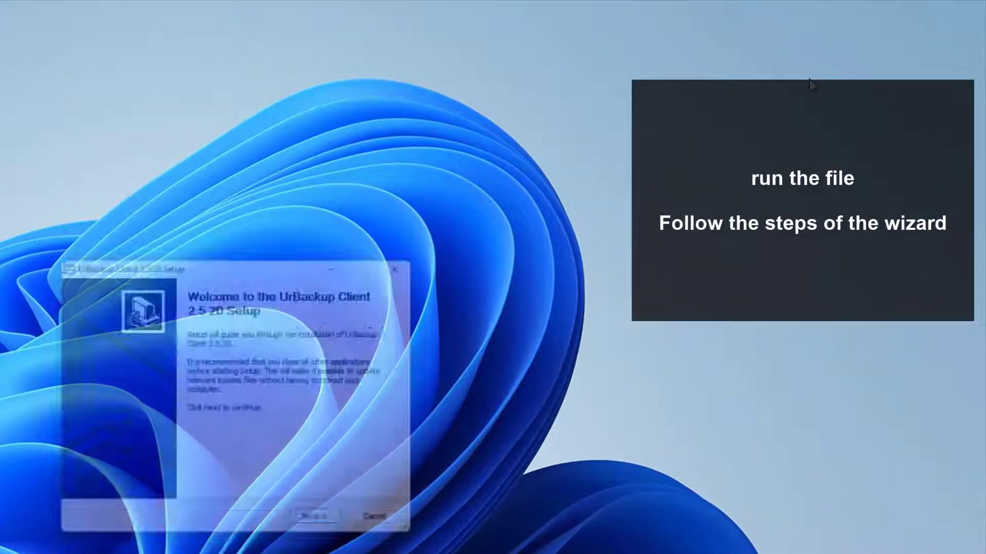
pyautogui.press('Return')
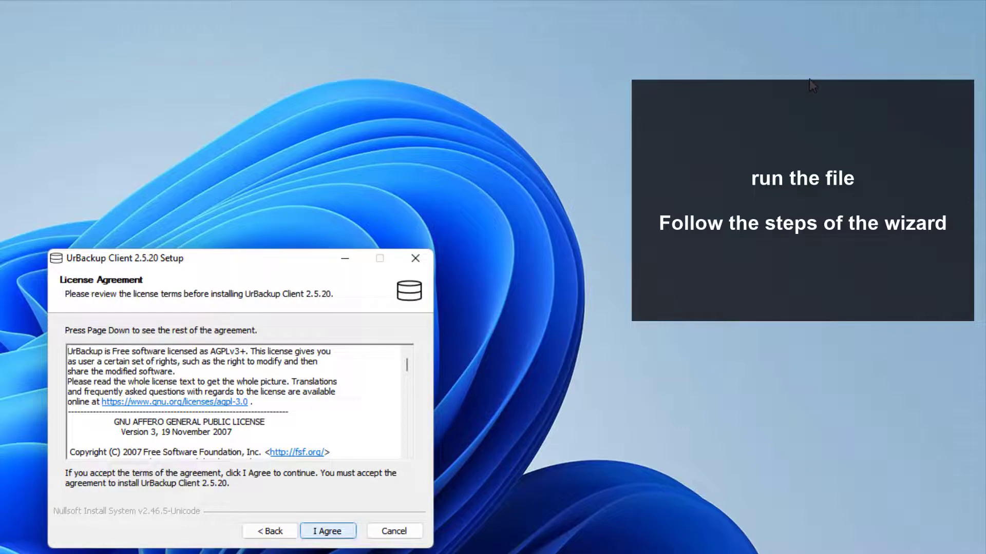
pyautogui.press('Return')
pyautogui.press('Return')
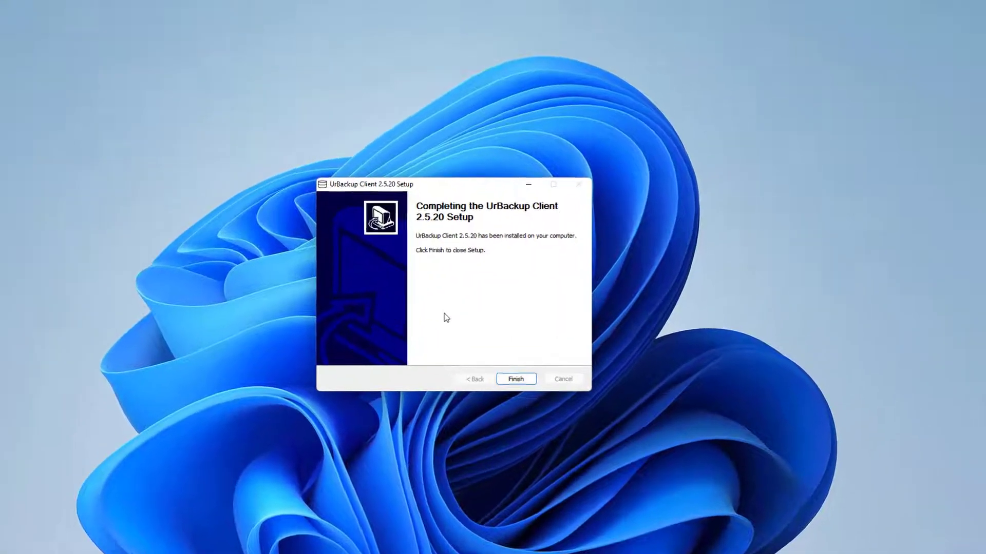
pyautogui.click(516, 378)
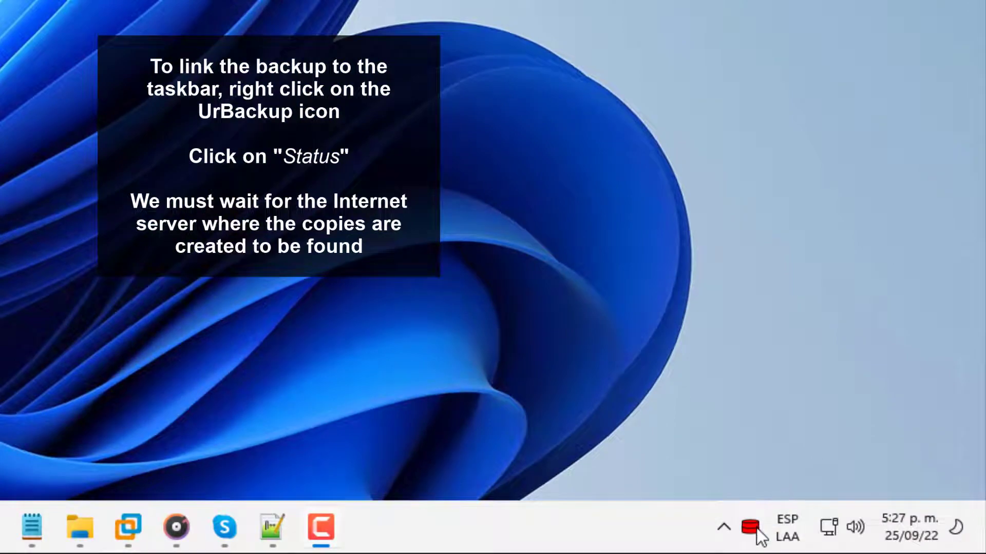
# - Check the UrBackup client's status and Internet connection in its Status window, and close that window
pyautogui.rightClick(756, 529)
pyautogui.press('Up')
pyautogui.press('Up')
pyautogui.press('Up')
pyautogui.press('Up')
pyautogui.press('Up')
pyautogui.press('Up')
pyautogui.press('Up')
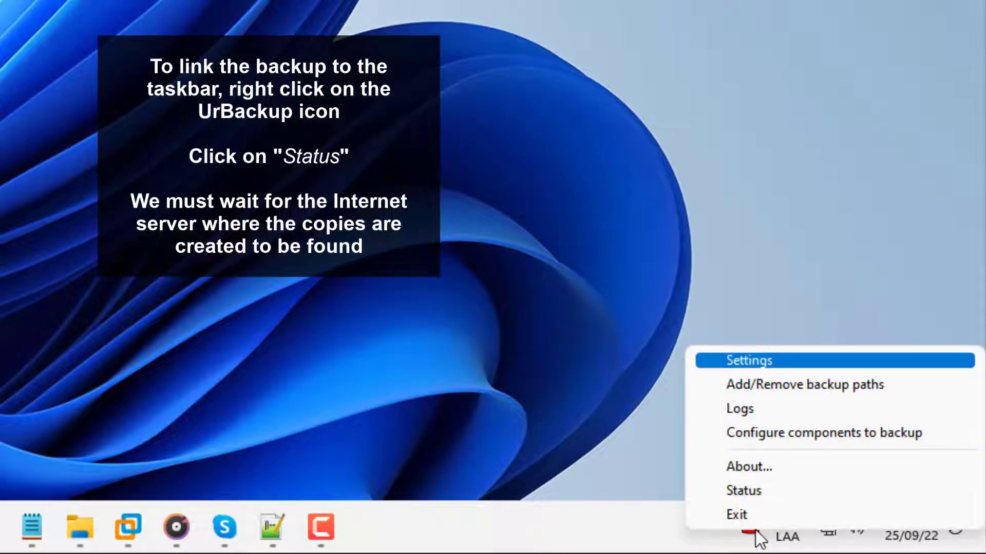
pyautogui.press('Down')
pyautogui.press('Down')
pyautogui.press('Down')
pyautogui.press('Down')
pyautogui.press('Down')
pyautogui.press('Return')
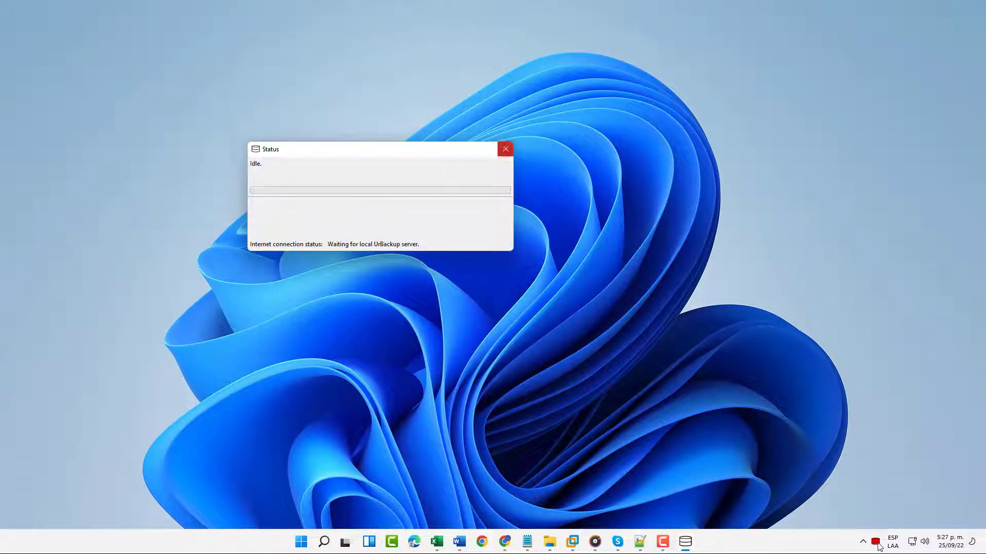
pyautogui.click(505, 148)
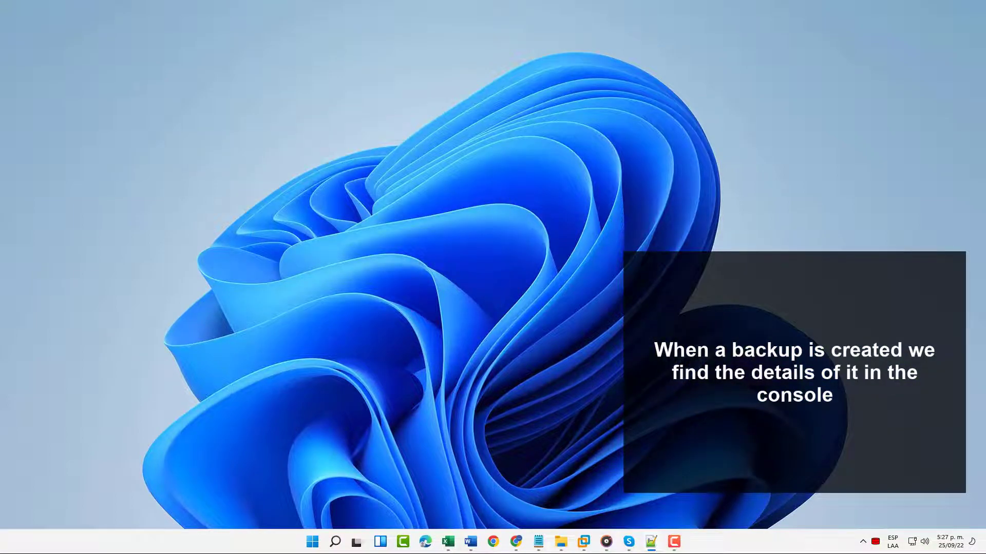